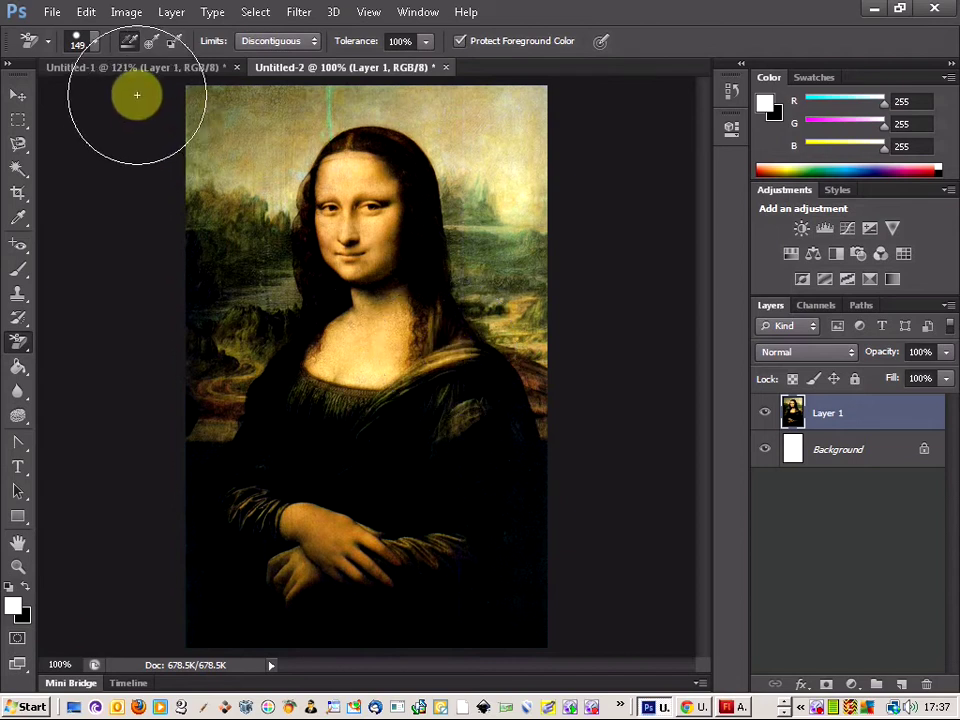
click(13, 121)
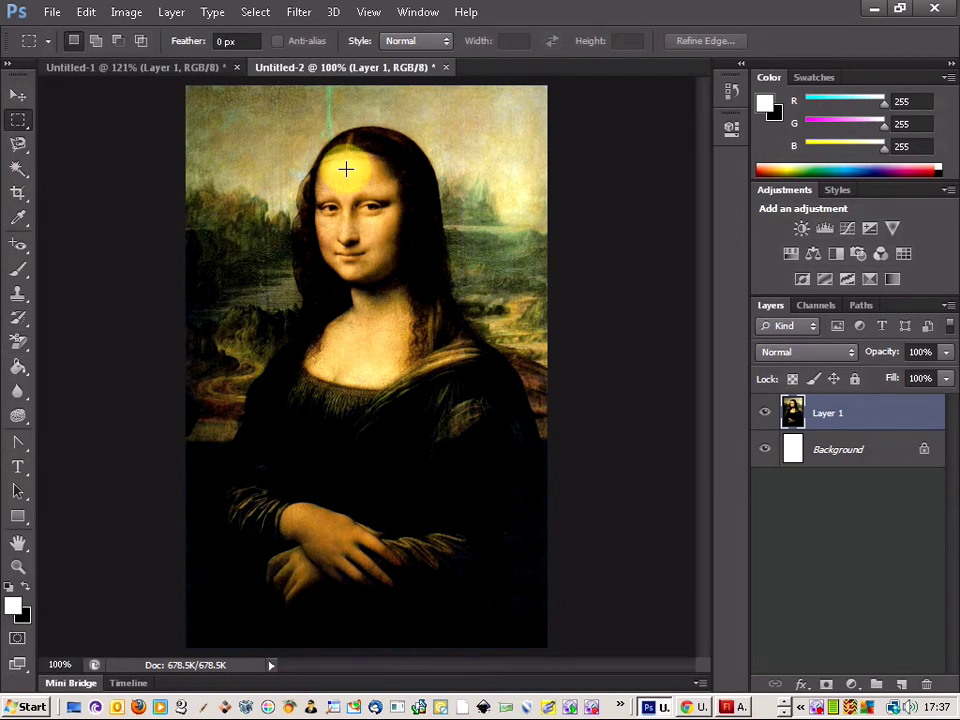
scroll(351, 176, up, 2)
scroll(351, 176, up, 3)
scroll(351, 176, up, 1)
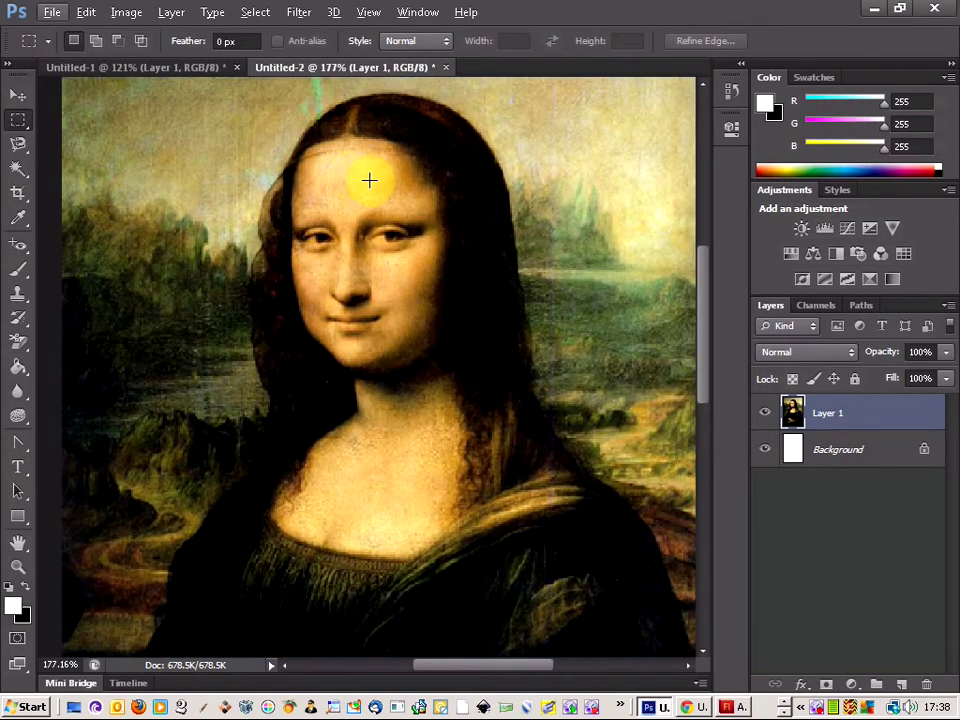
scroll(452, 212, up, 2)
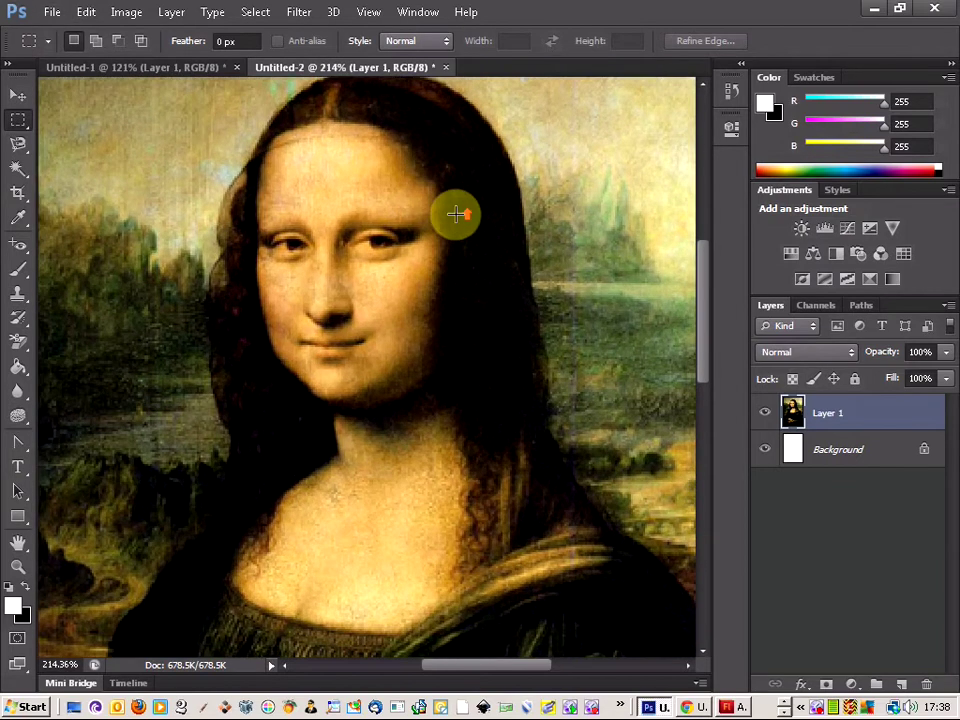
scroll(287, 199, down, 1)
scroll(287, 199, down, 1)
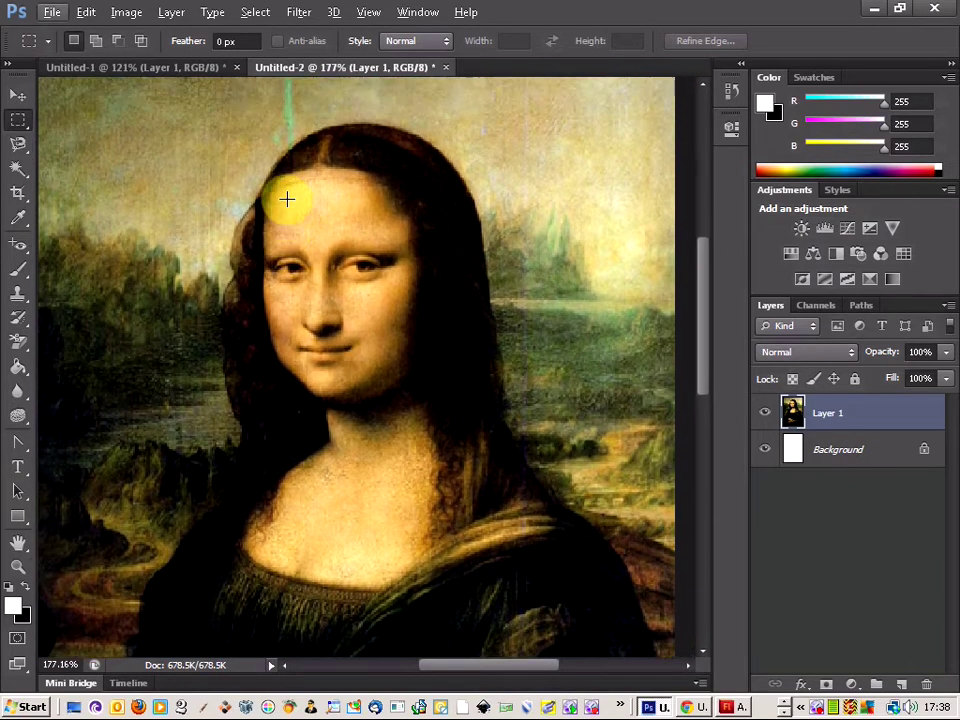
Erase the black background around the skull in the Untitled-1 document with the Magic Eraser at tolerance 32.
click(172, 80)
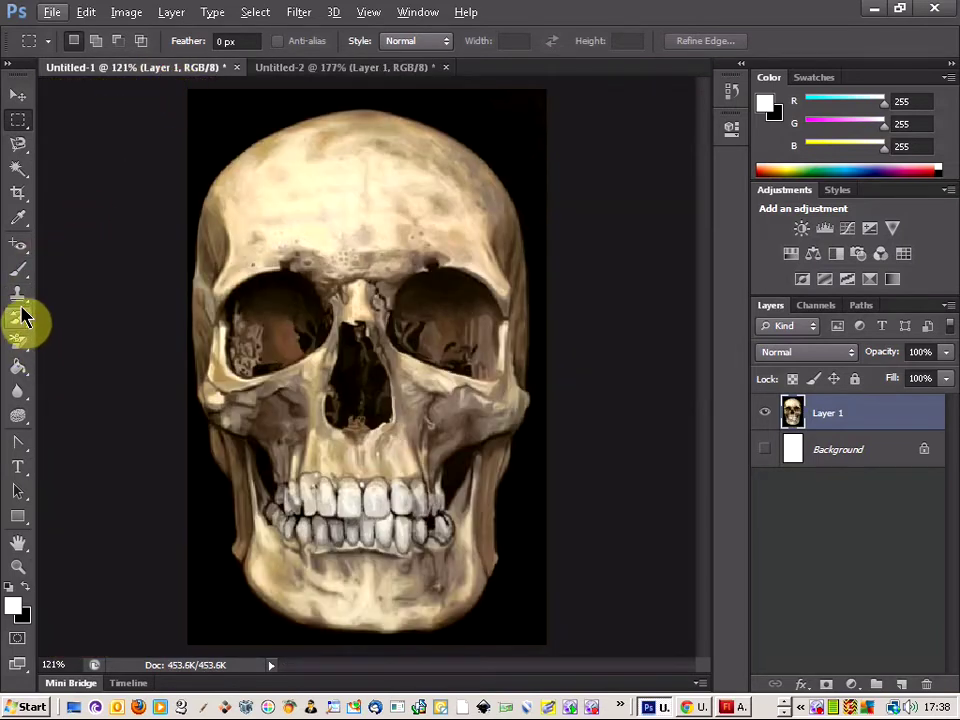
click(18, 343)
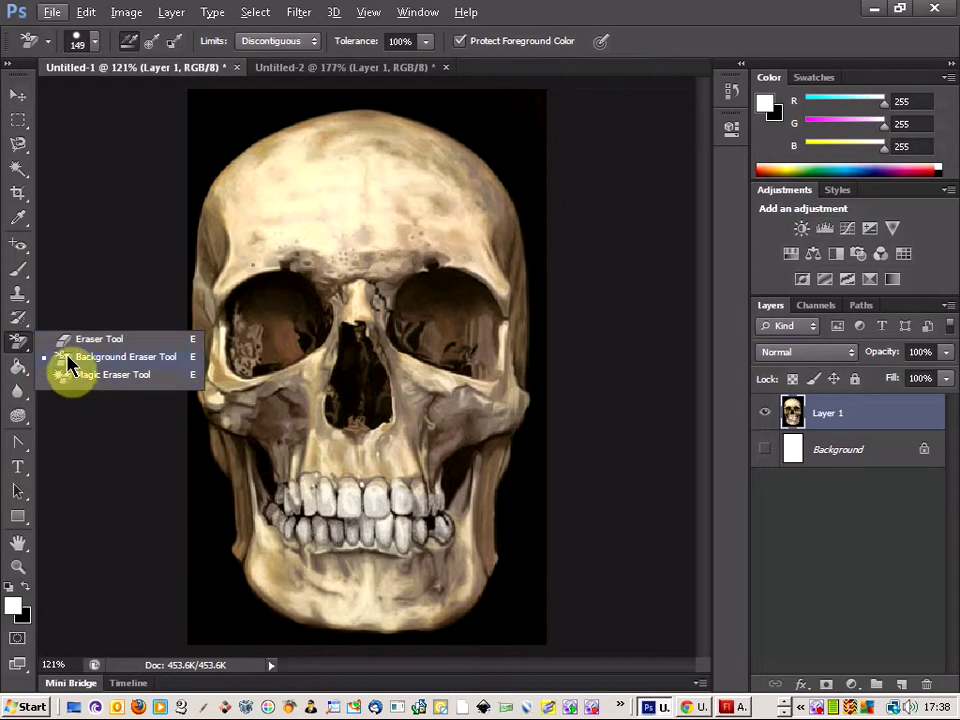
click(68, 357)
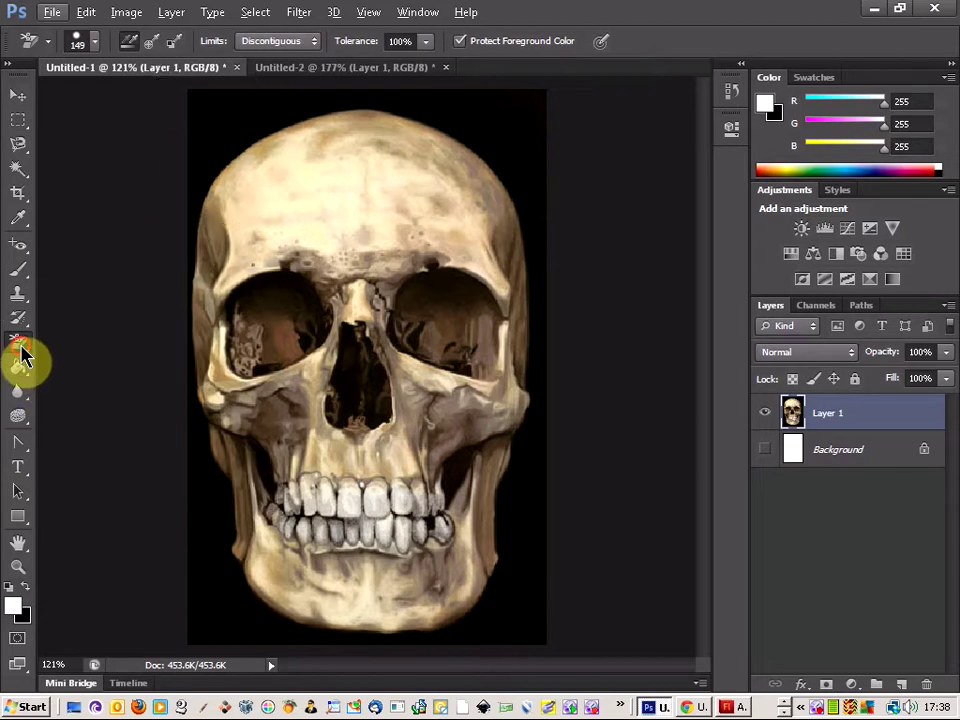
click(18, 345)
click(70, 377)
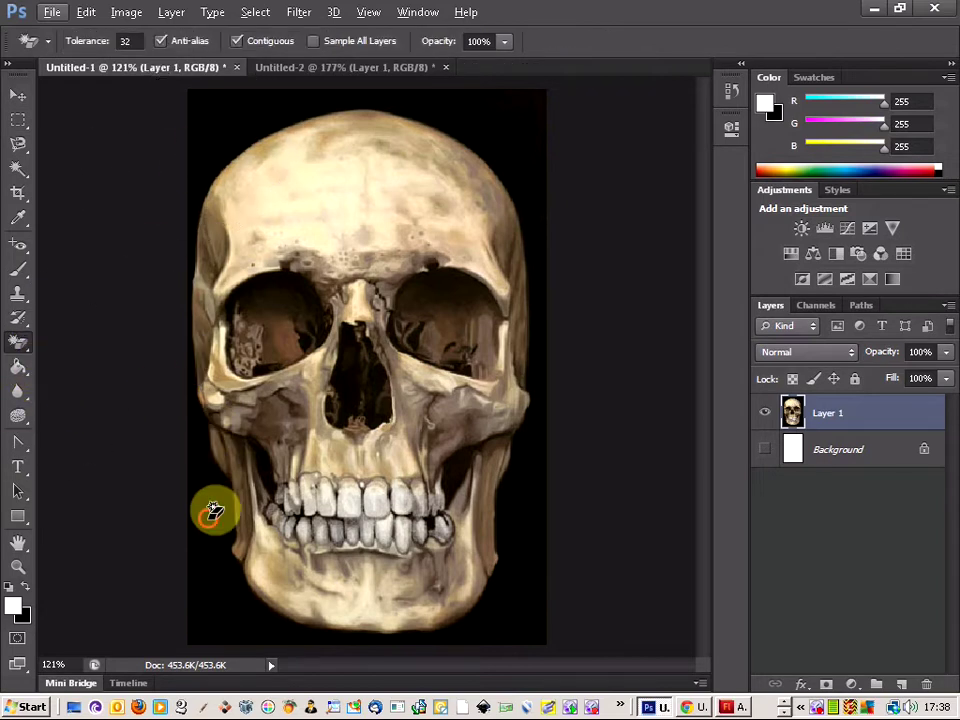
click(214, 510)
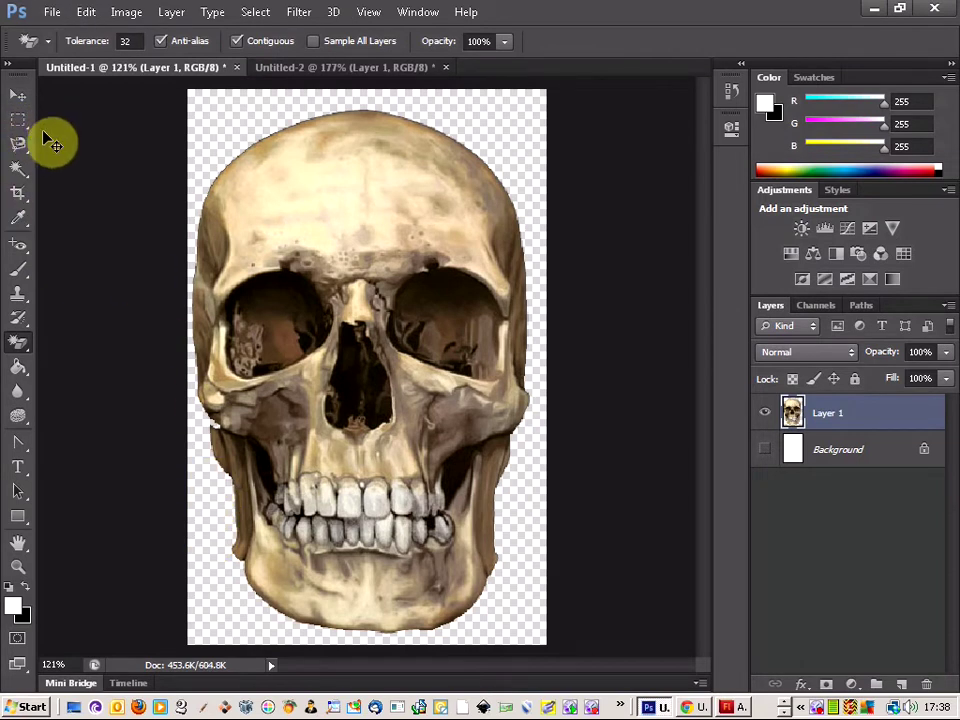
Copy the whole cut-out skull and paste it into the Mona Lisa document as a new layer.
key(ctrl+a)
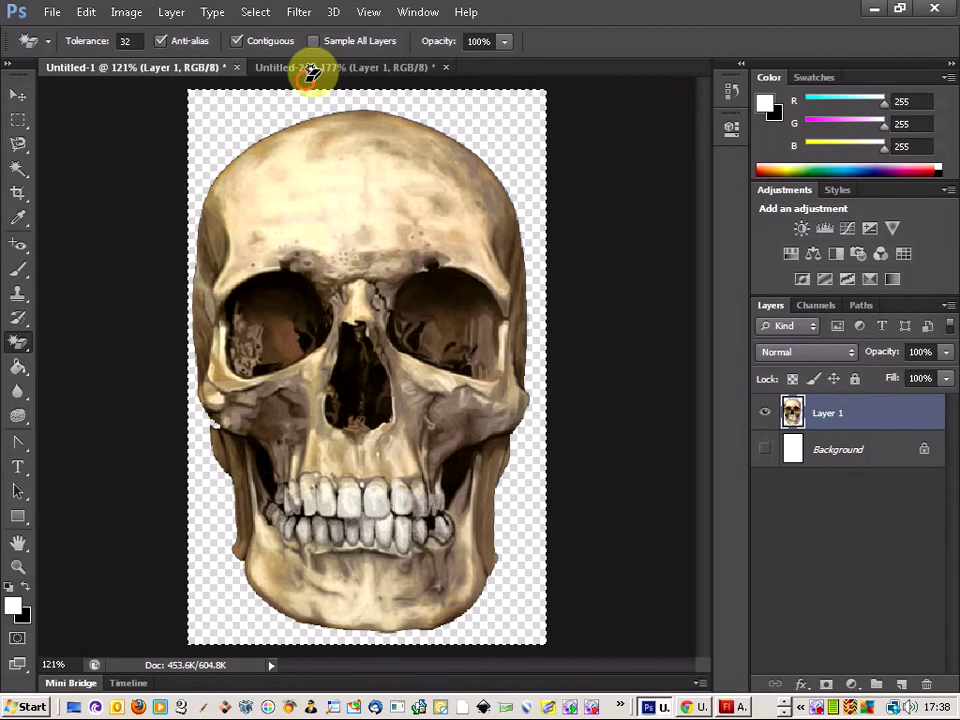
click(18, 119)
drag(282, 105, 335, 207)
scroll(492, 266, down, 7)
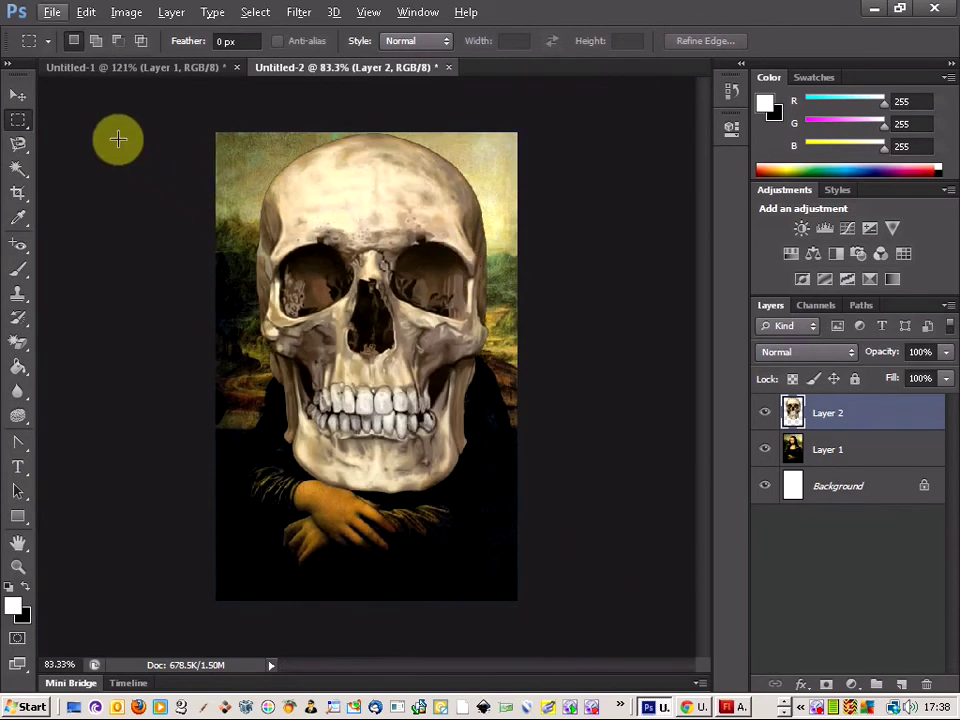
Scale the skull to about 37% over the Mona Lisa's face and lower its layer opacity to 54%.
click(18, 94)
drag(489, 497, 345, 265)
drag(330, 170, 380, 205)
click(946, 352)
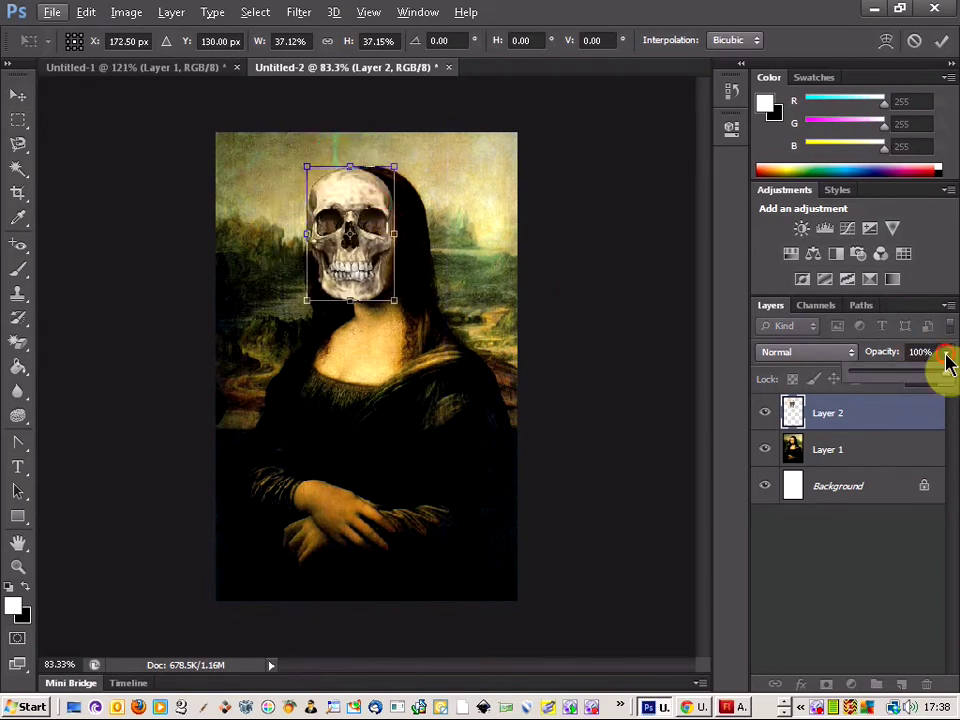
drag(903, 380, 902, 381)
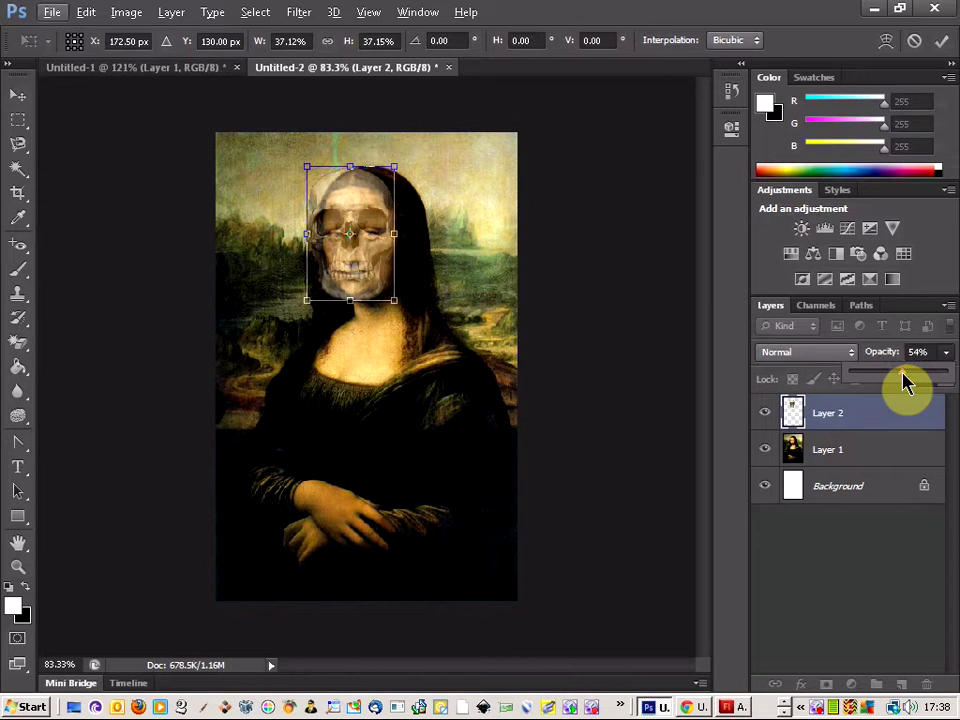
Align the skull's eye sockets with the Mona Lisa's eyes and shrink it to about 30.4% width and 31.1% height.
key(ctrl+plus)
scroll(376, 200, up, 3)
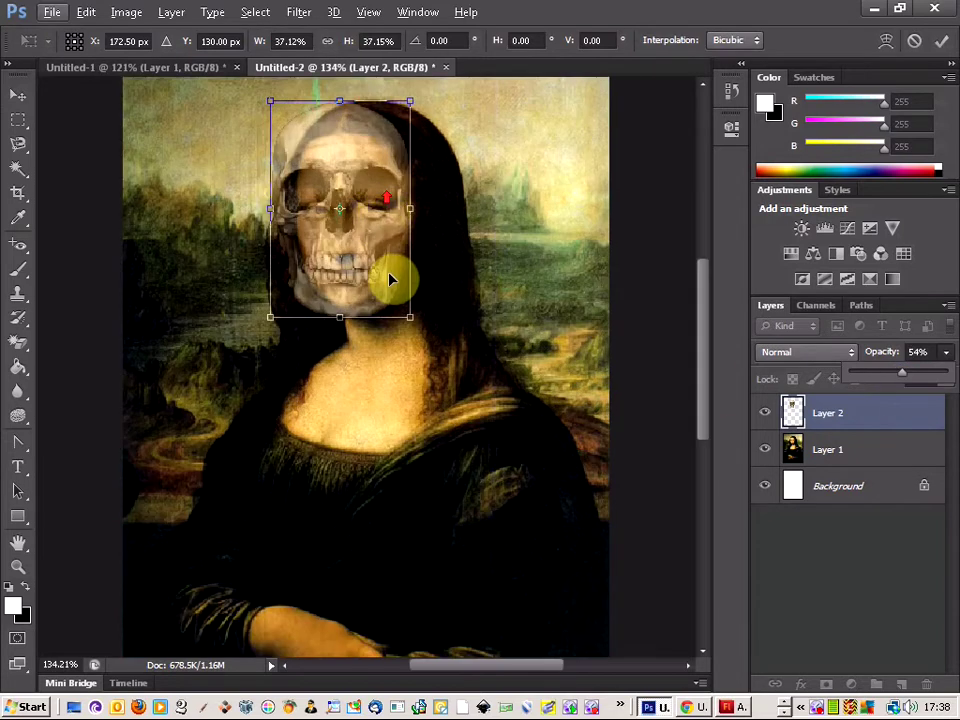
scroll(389, 280, up, 3)
drag(363, 270, 368, 300)
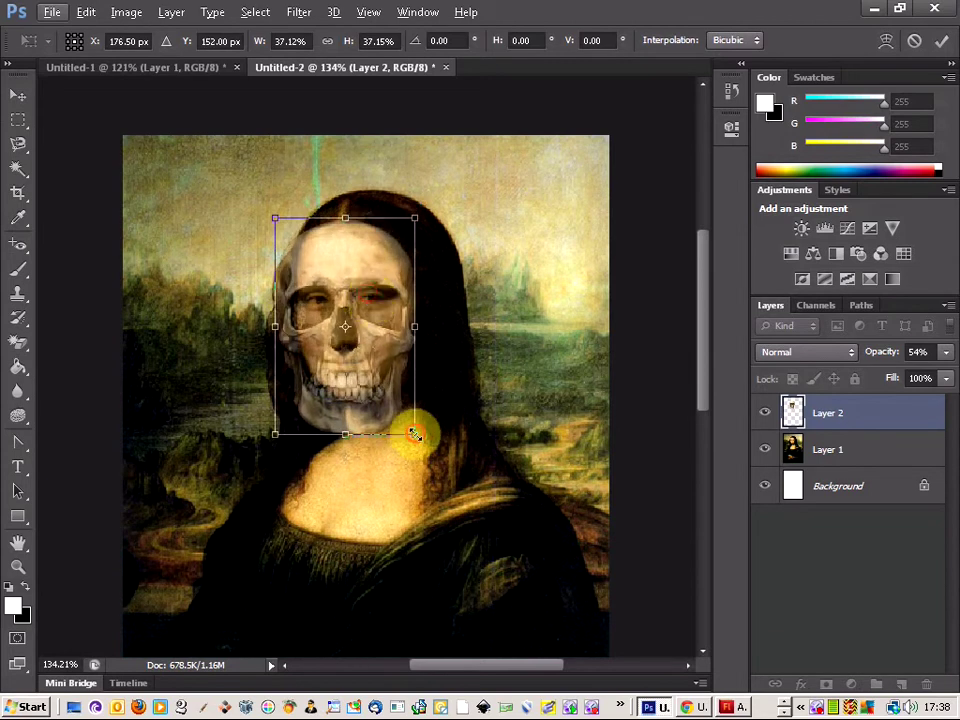
drag(414, 434, 394, 407)
drag(377, 297, 380, 294)
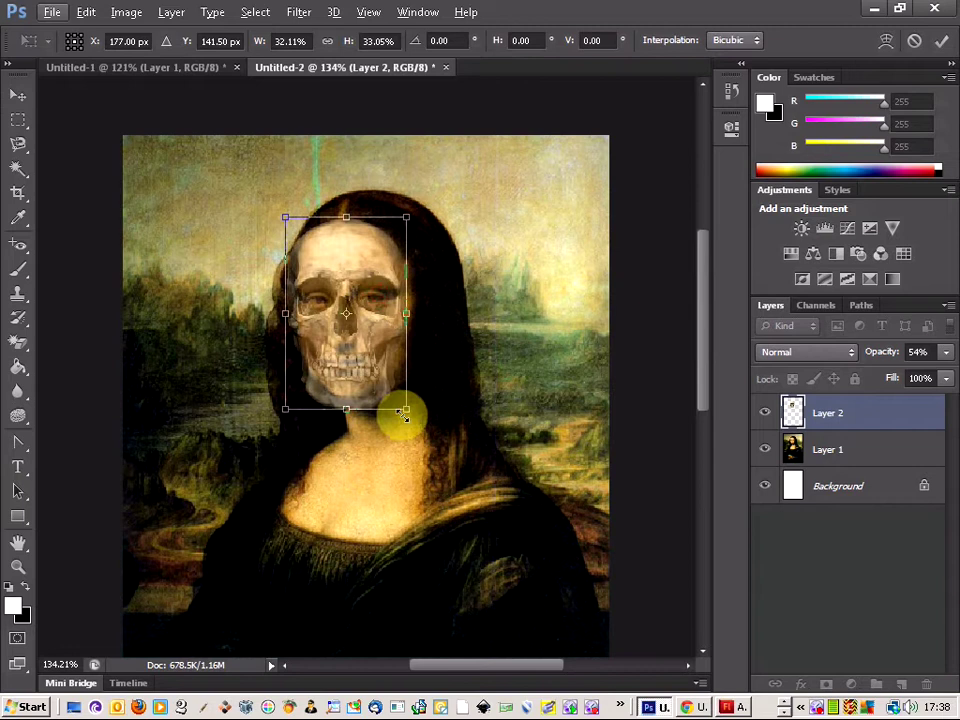
drag(406, 409, 405, 403)
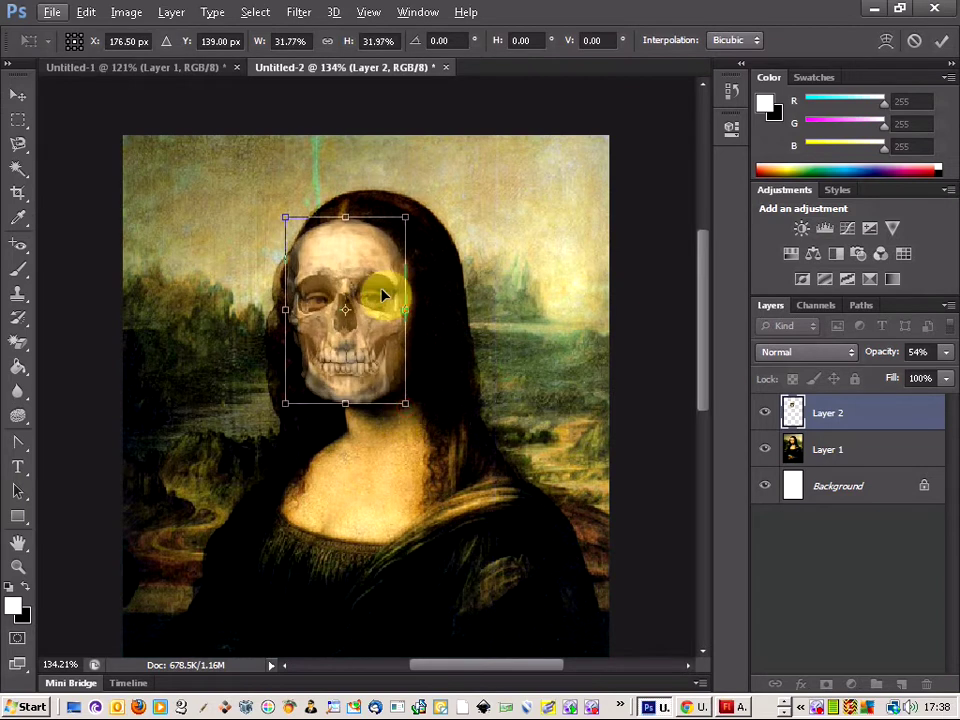
drag(381, 289, 383, 298)
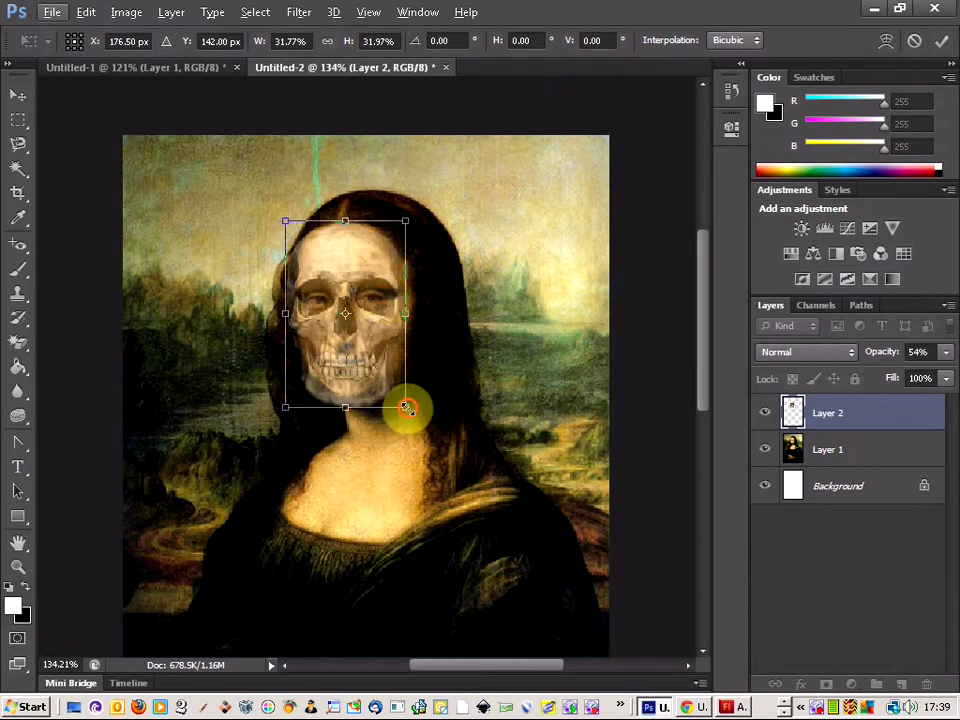
drag(405, 407, 400, 401)
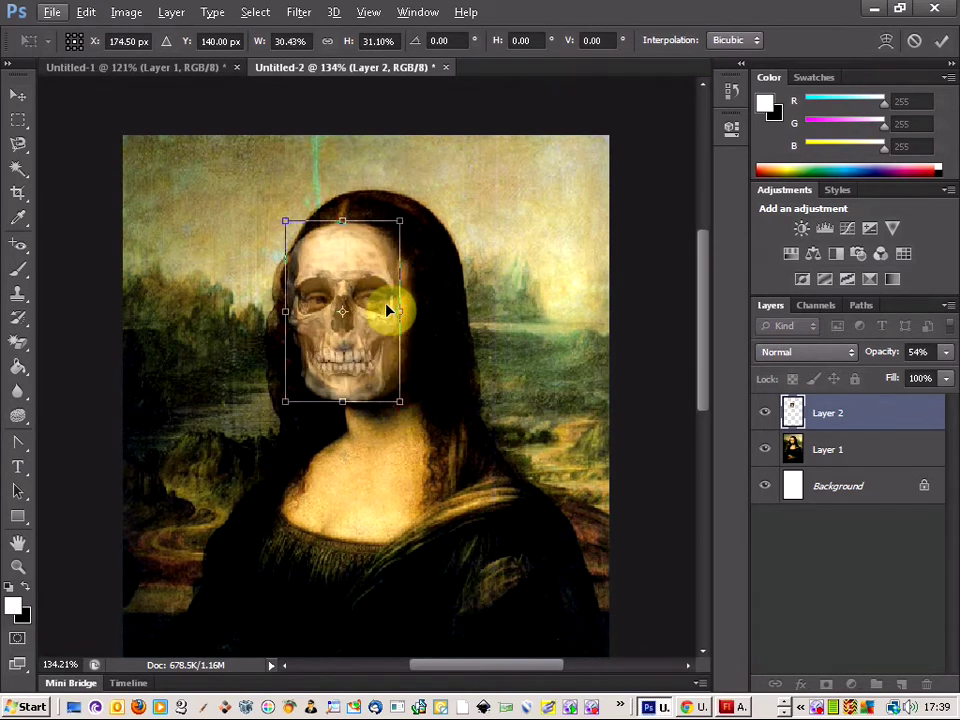
Nudge the skull 4 px to the right over the face and apply the transformation.
key(Right)
key(Right)
key(Right)
key(Right)
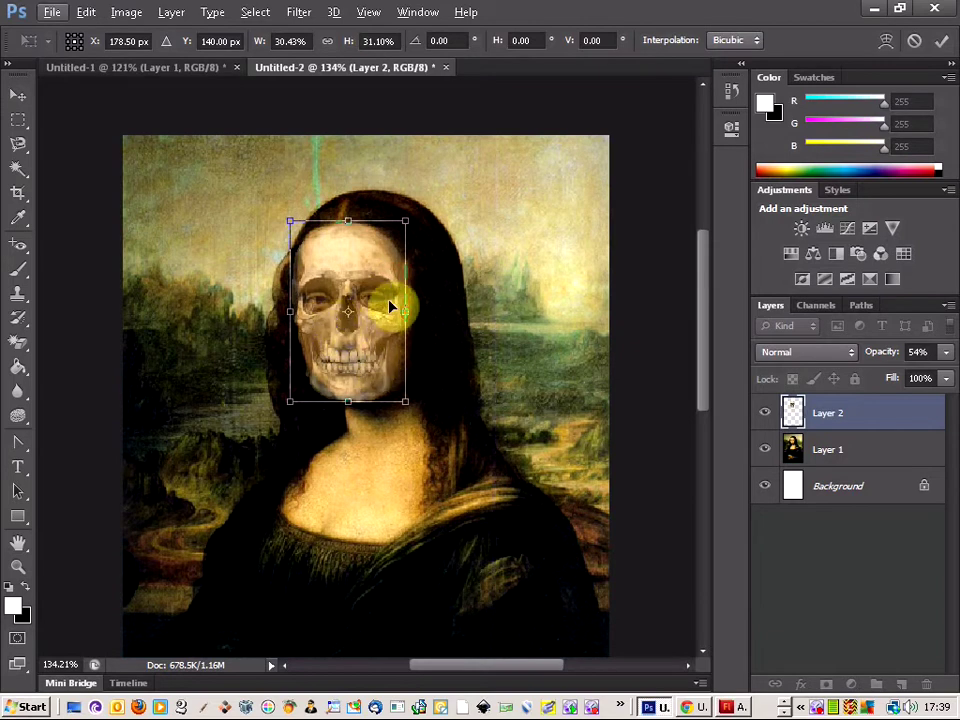
click(18, 119)
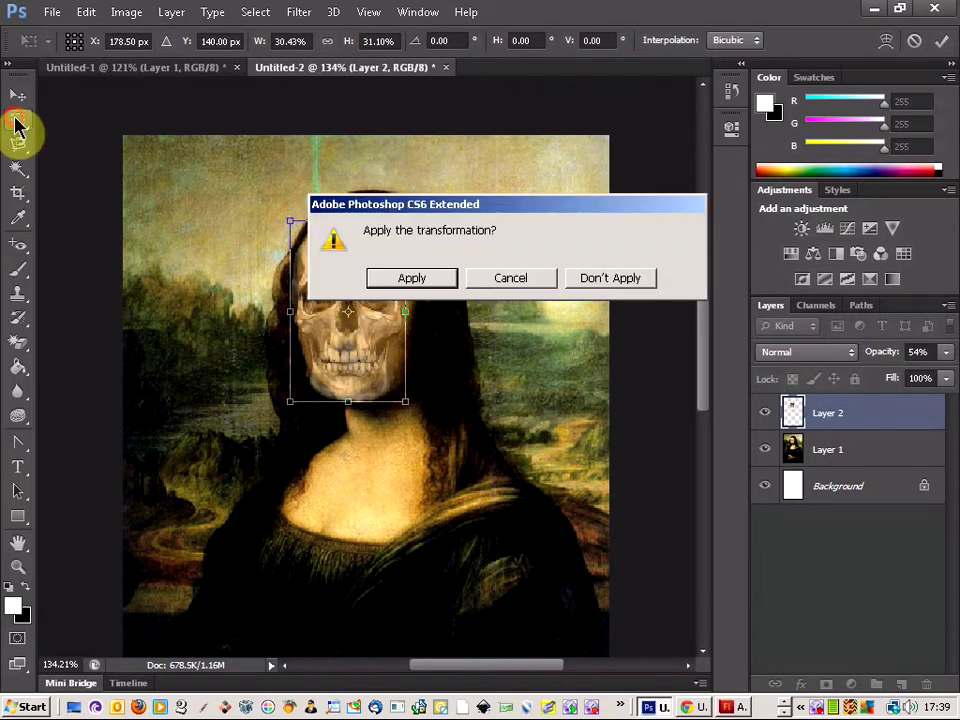
click(408, 279)
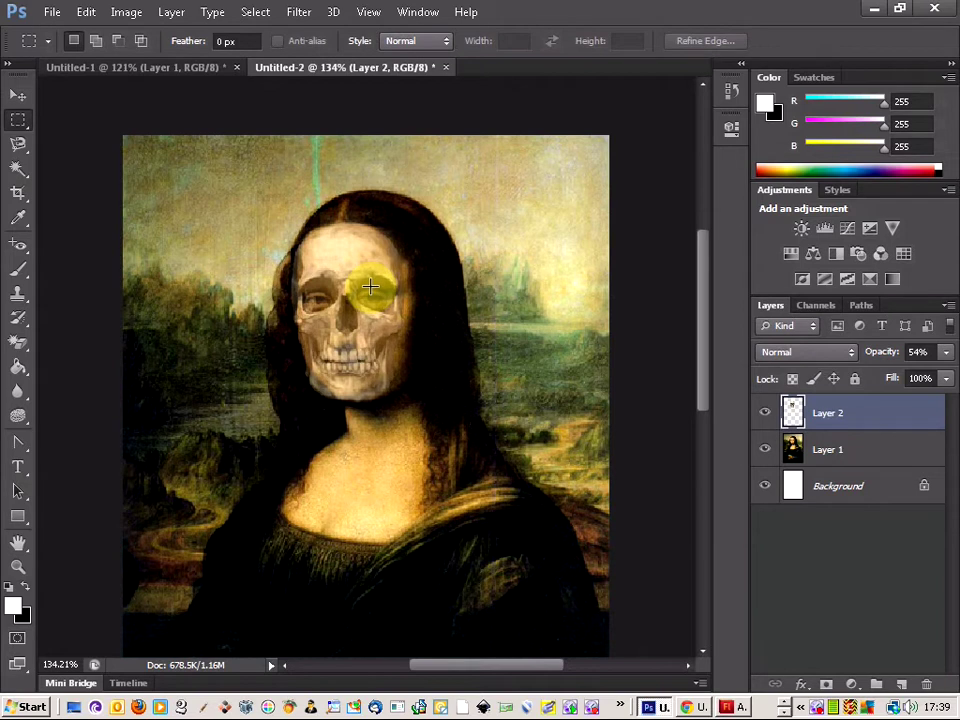
Apply a slight Perspective transform to the skull so its right side is taller than its left.
click(86, 13)
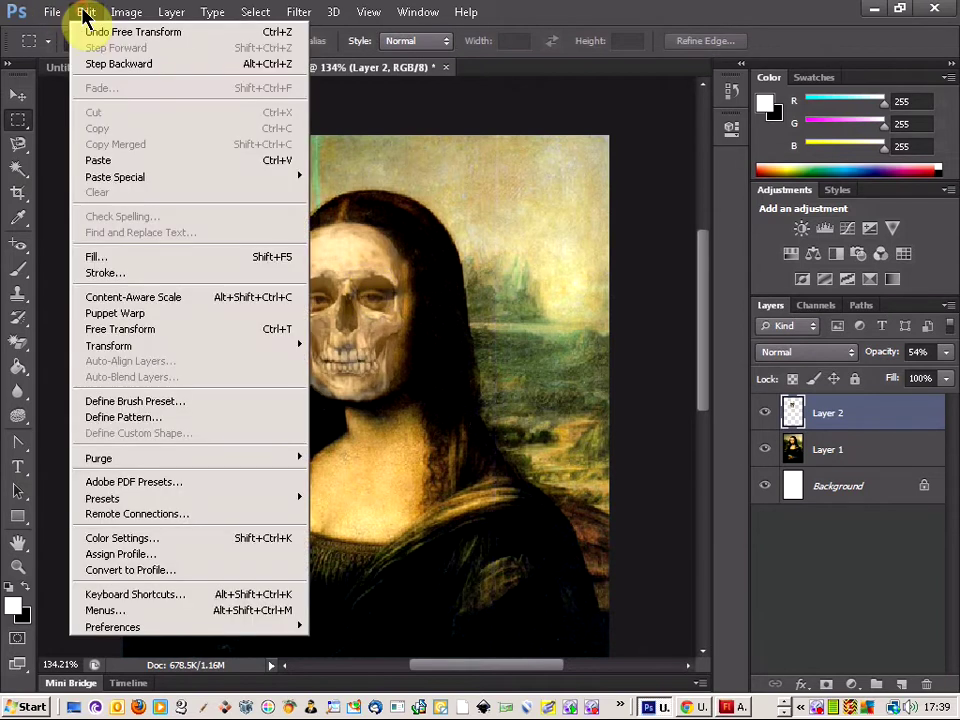
mouse_move(113, 345)
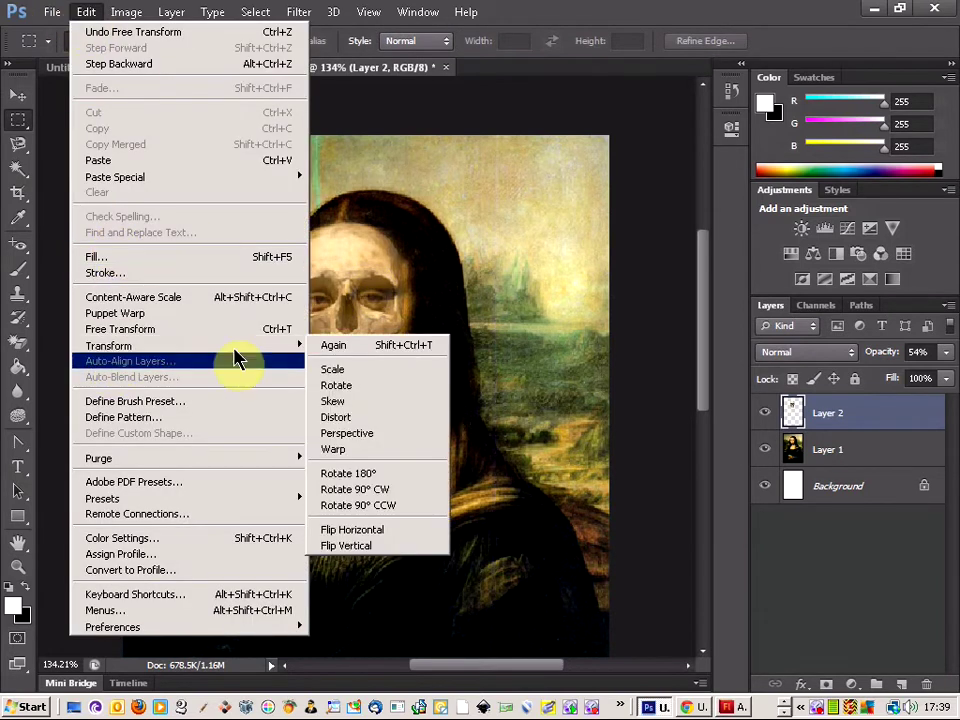
click(338, 434)
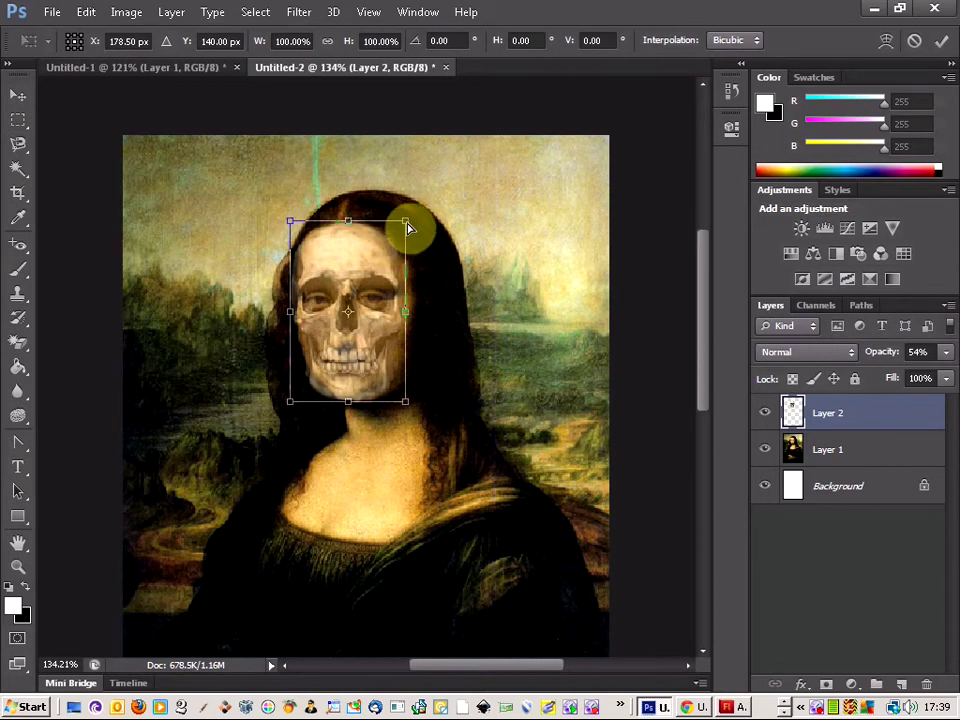
drag(406, 224, 380, 246)
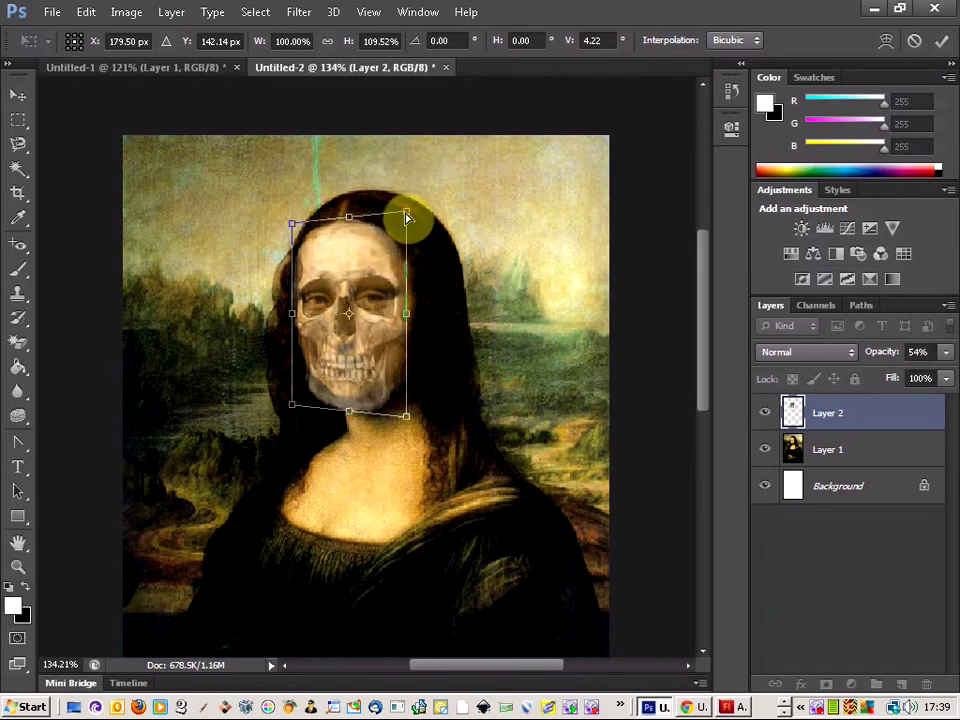
drag(407, 216, 408, 222)
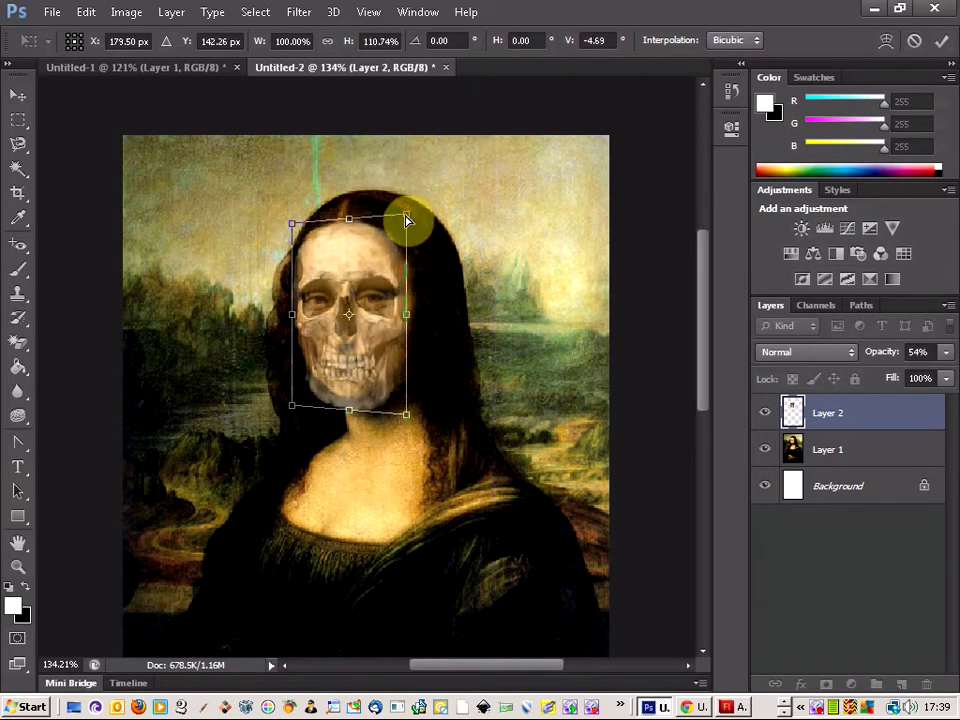
click(18, 118)
click(412, 278)
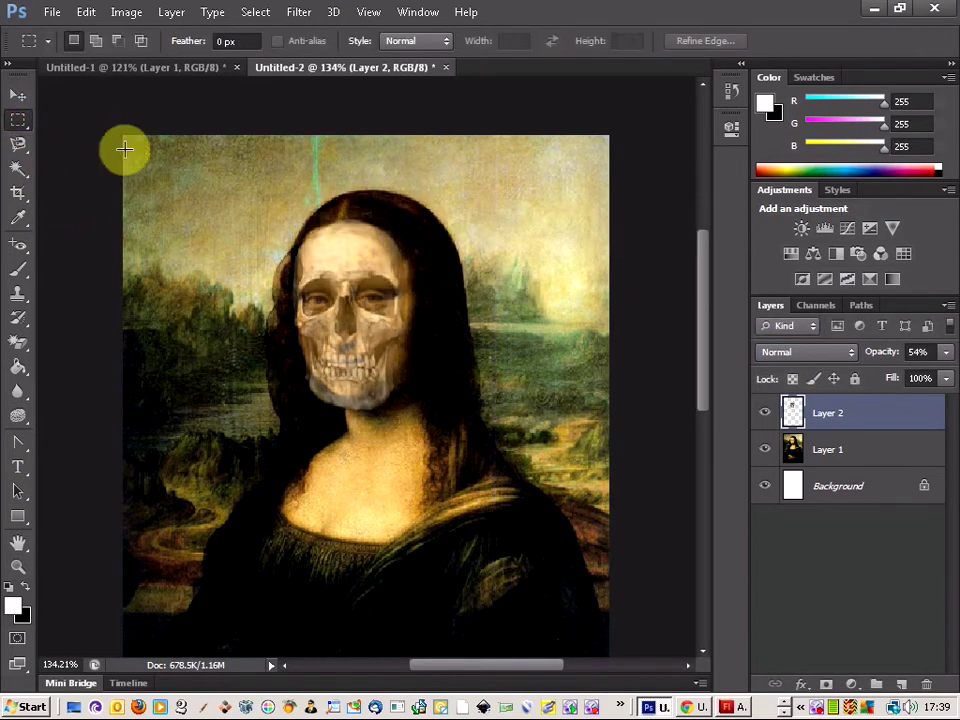
Free-transform the skull to about 95.5% height and reposition it to fit the face at X 178.5 px, Y 139 px.
key(ctrl+t)
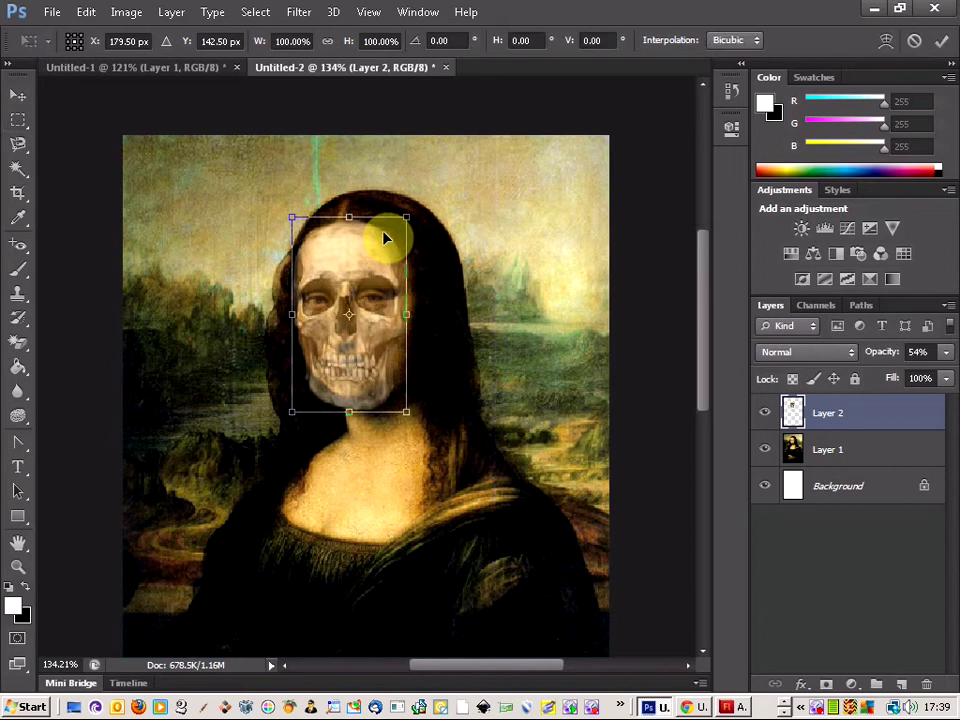
drag(348, 218, 346, 247)
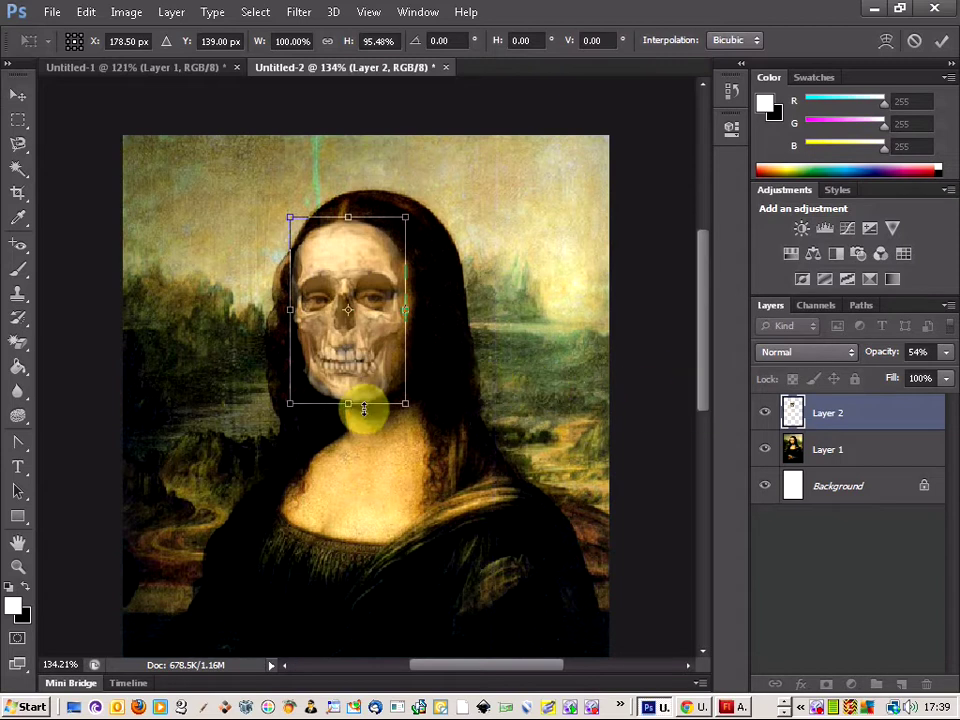
Try the Multiply and Darken blend modes on the skull layer.
click(836, 353)
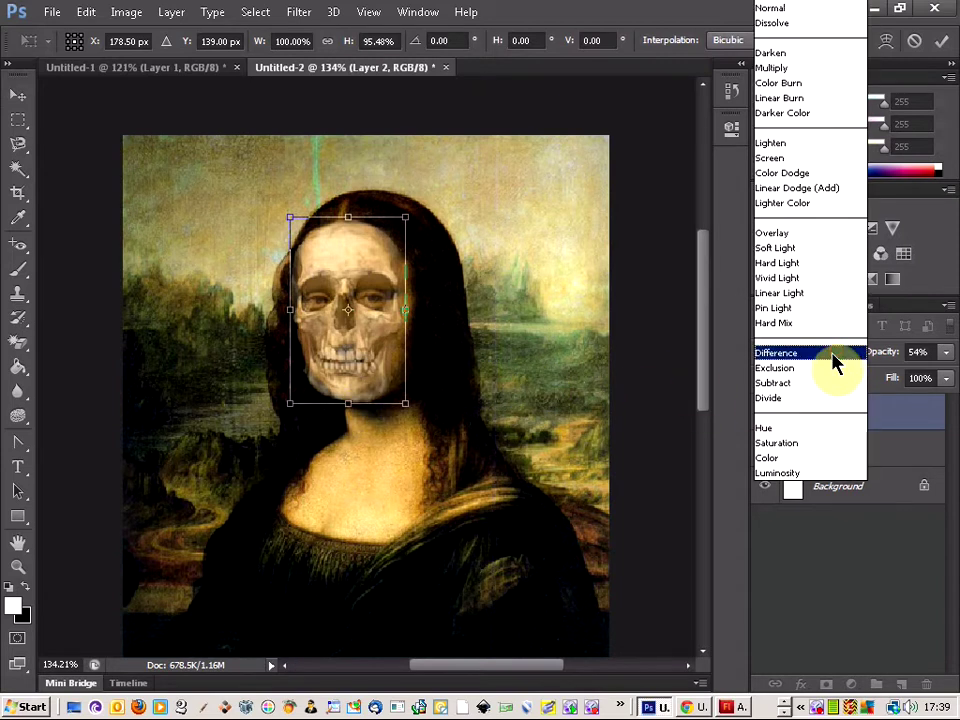
click(806, 68)
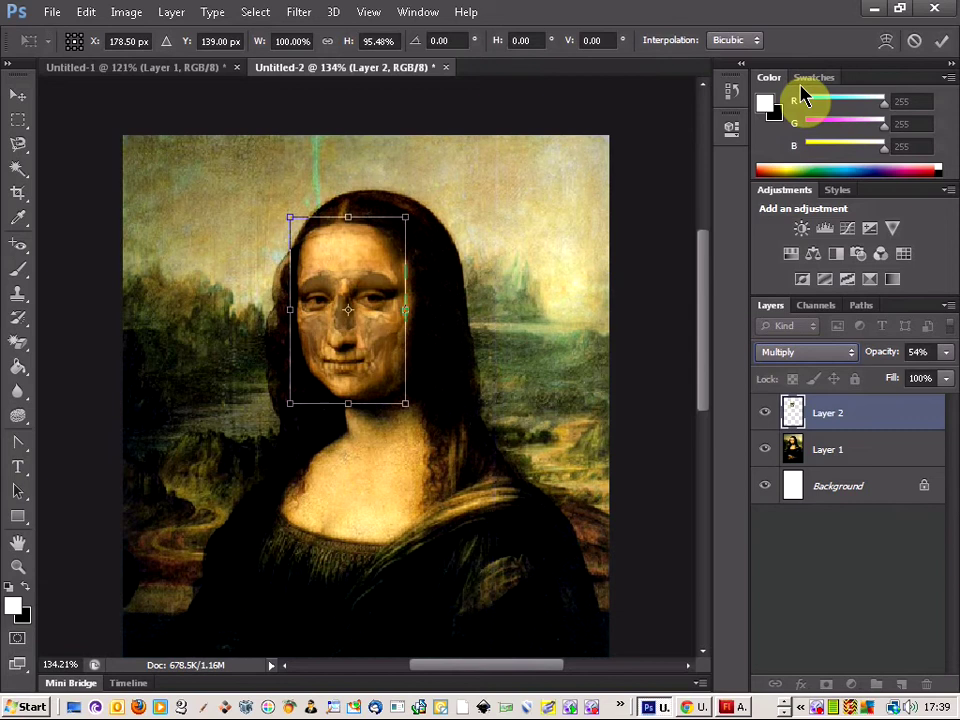
click(806, 352)
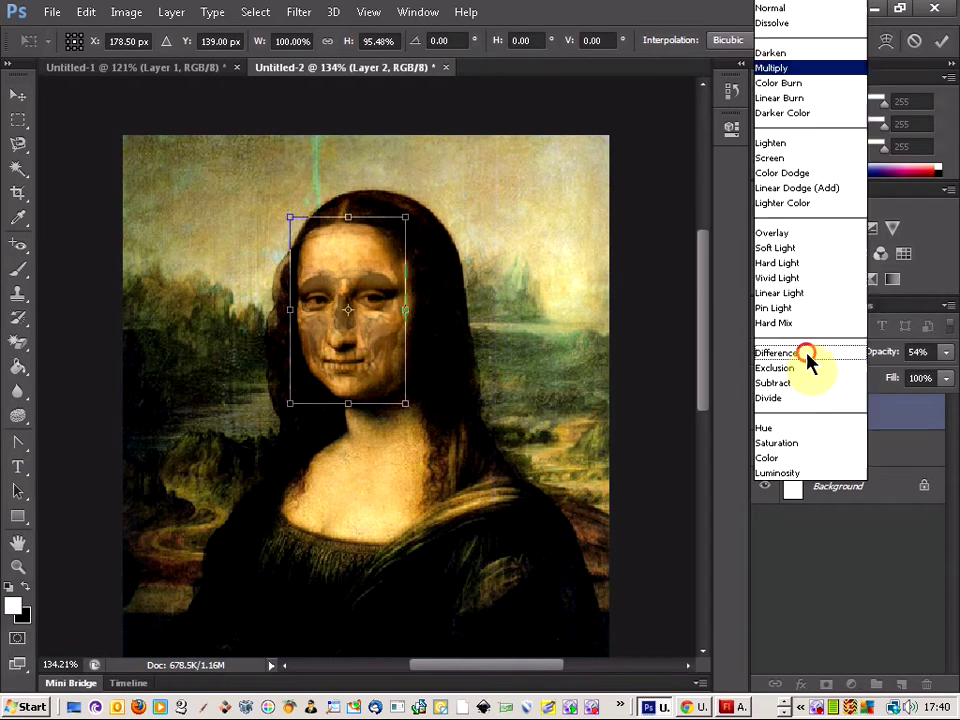
click(797, 55)
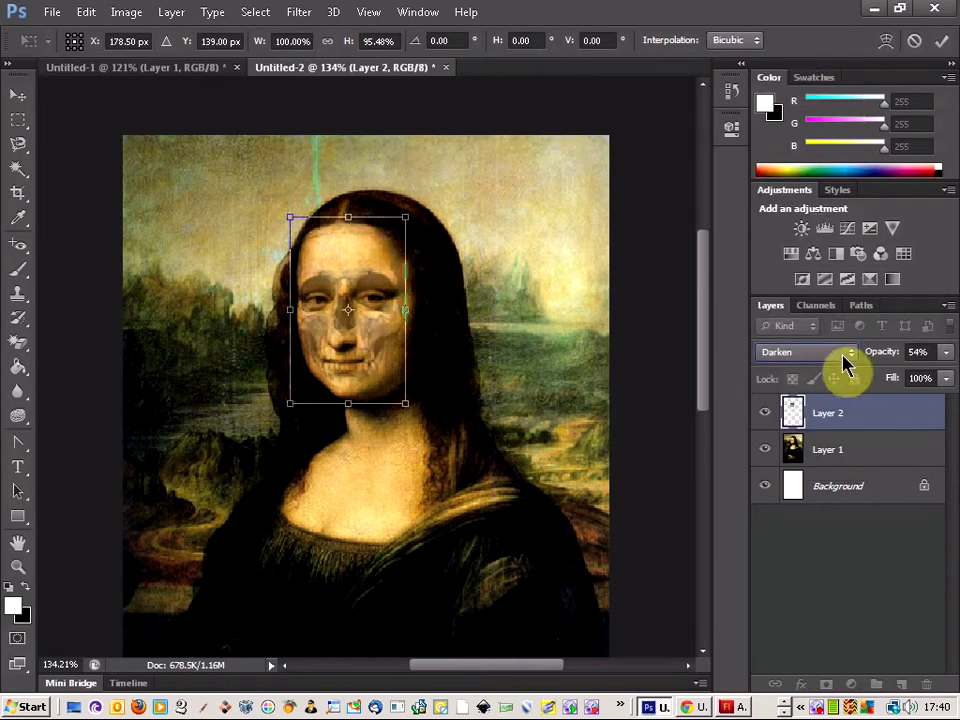
Raise the skull layer's opacity to 100% and set its blend mode to Multiply.
click(945, 352)
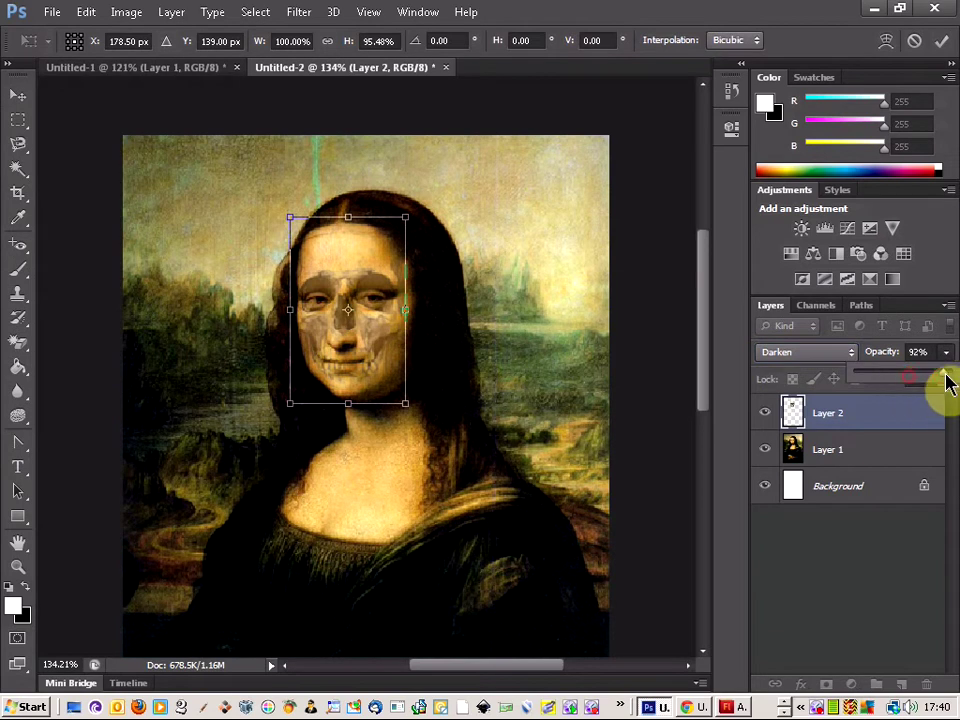
drag(948, 383, 954, 381)
click(827, 355)
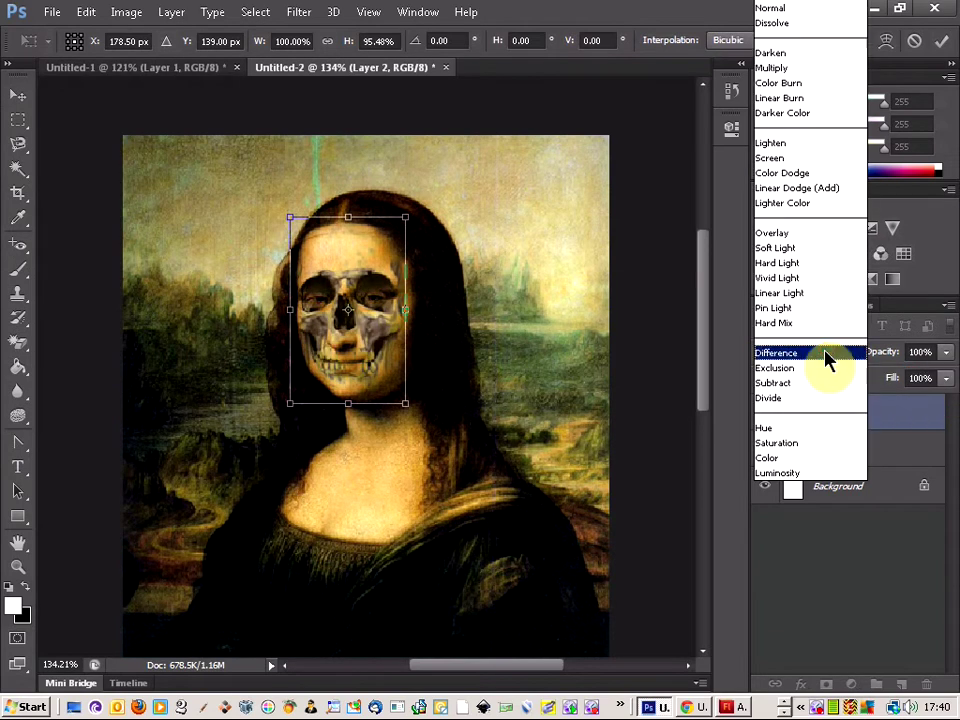
click(790, 68)
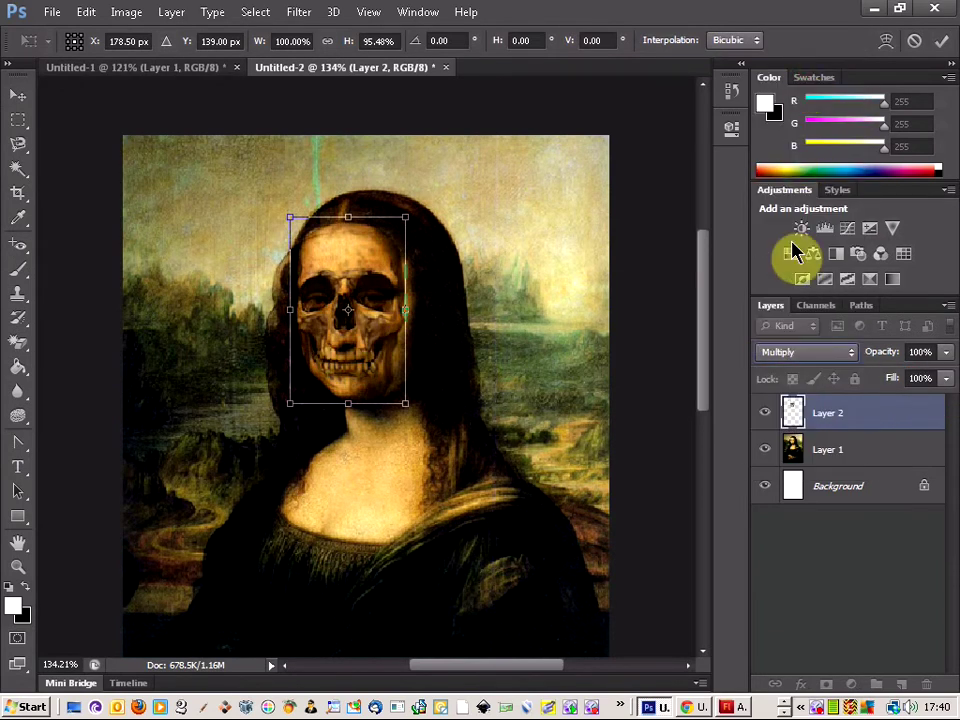
key(shift+minus)
key(shift+plus)
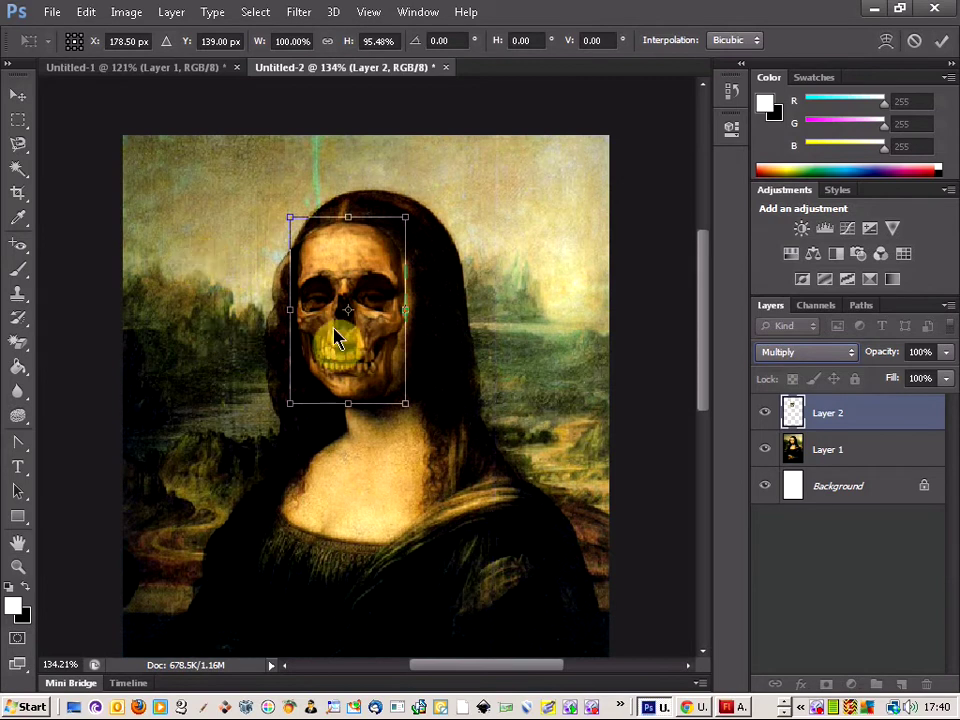
Apply the transformation and move the skull slightly down and to the left on the face.
click(18, 120)
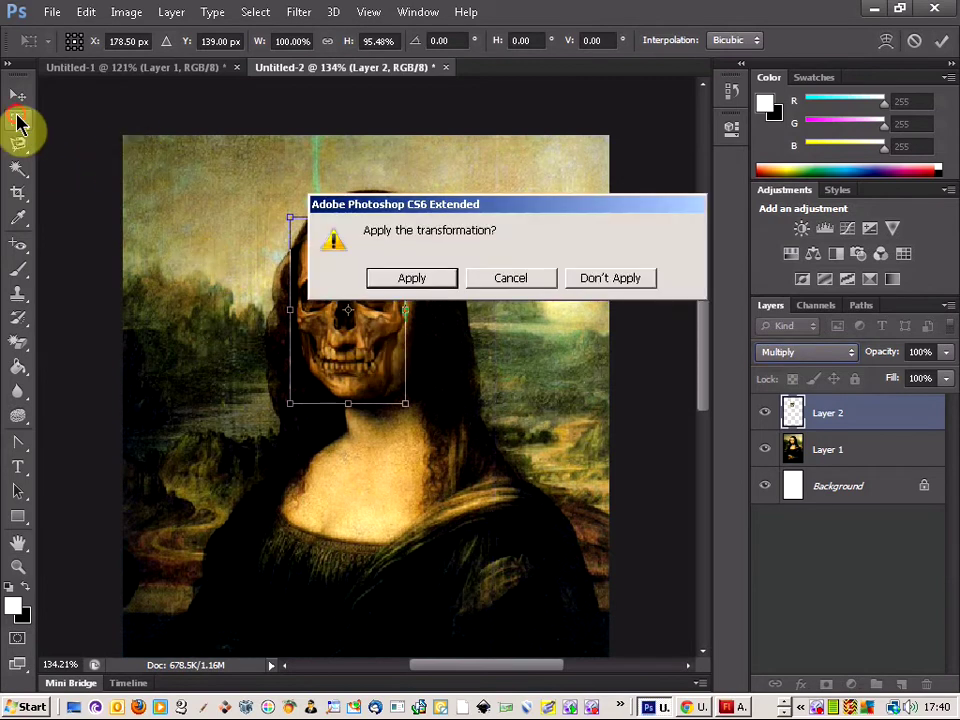
click(410, 279)
scroll(350, 360, up, 1)
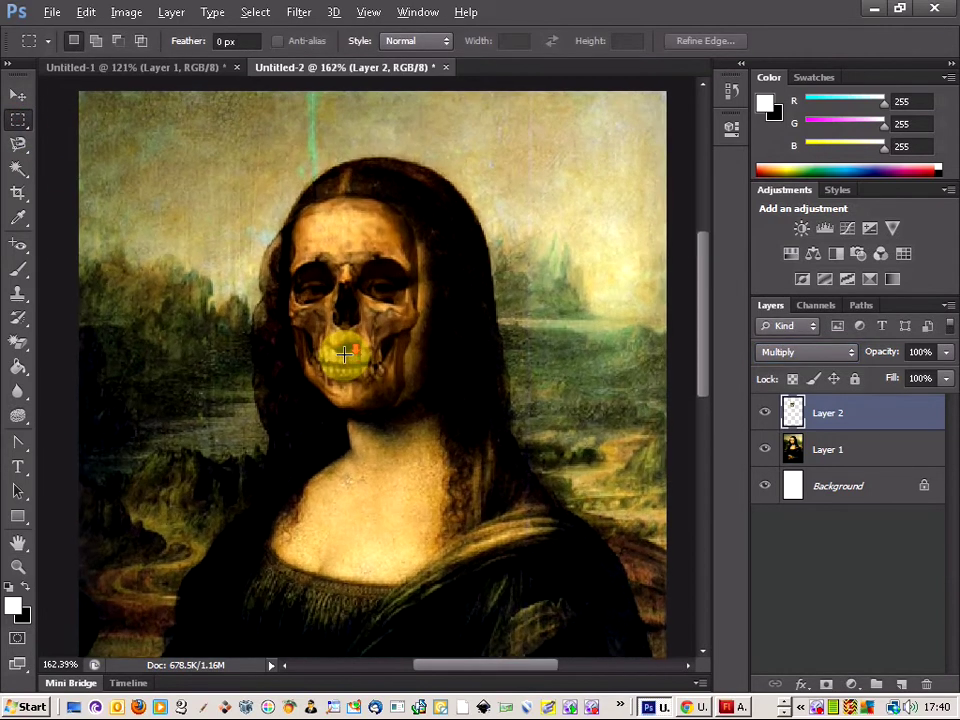
scroll(344, 354, up, 3)
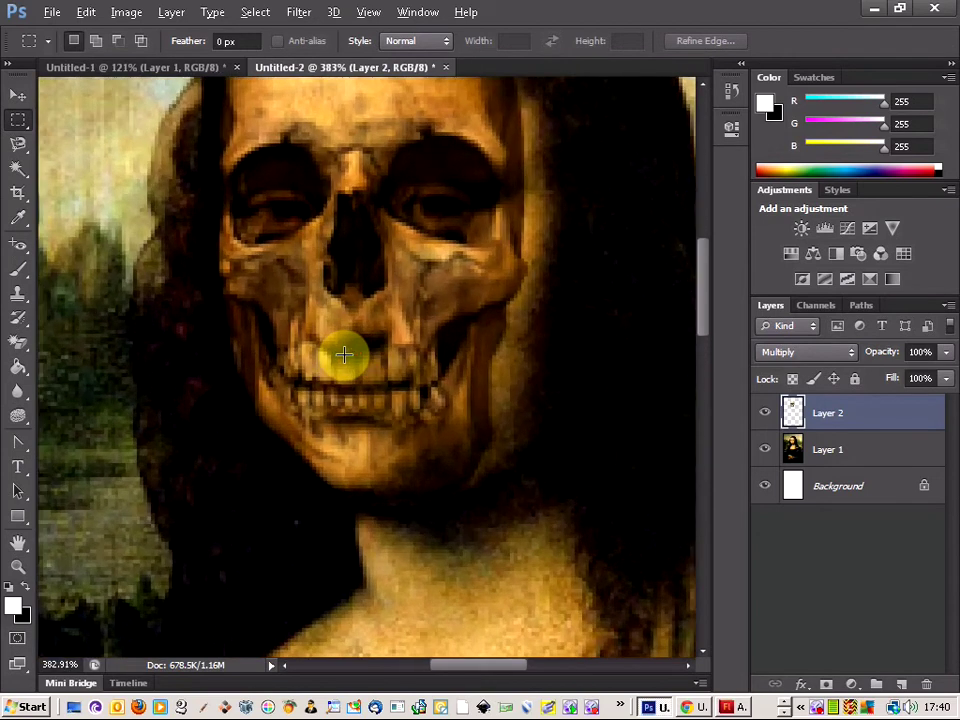
click(18, 95)
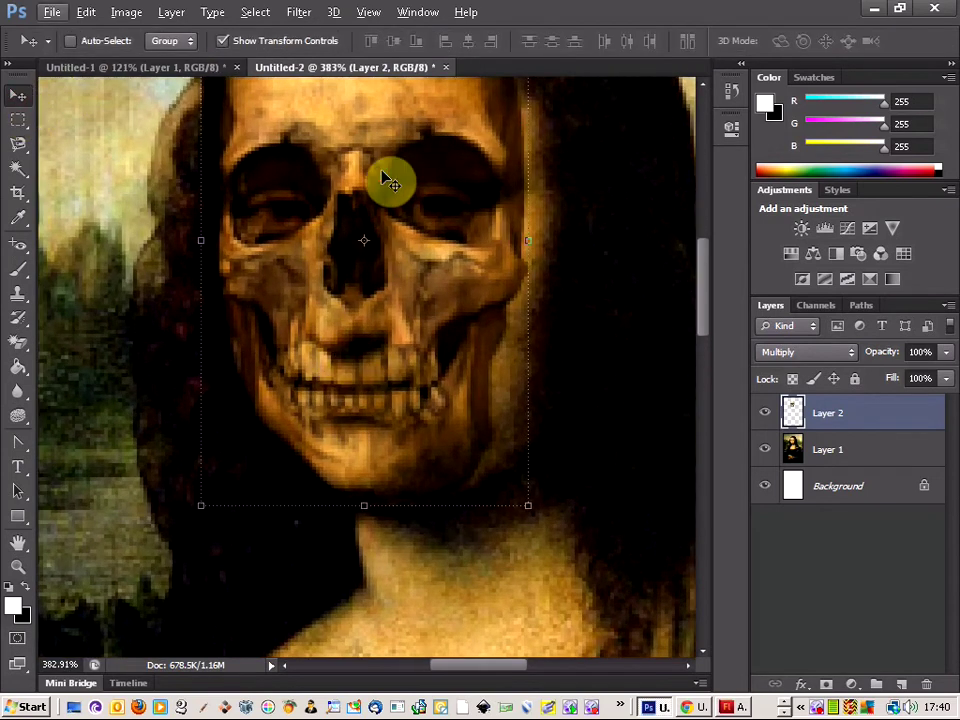
drag(387, 182, 374, 212)
Free-transform the skull to about 101.1% width and 102% height, positioned at X 176 px, Y 147.5 px.
scroll(400, 230, up, 3)
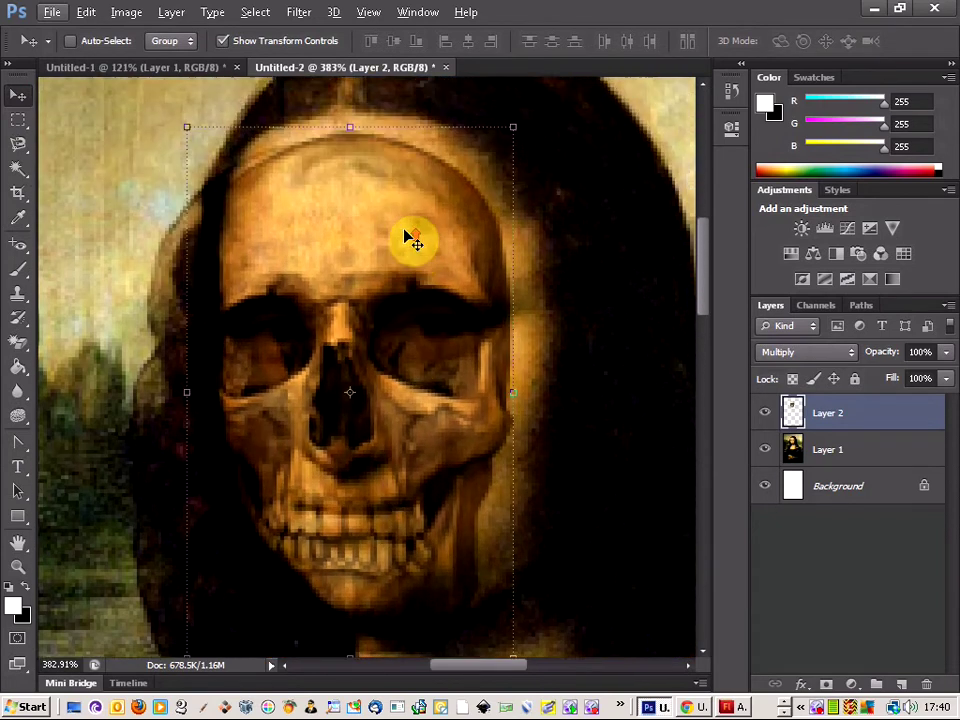
scroll(413, 238, up, 1)
drag(350, 141, 354, 135)
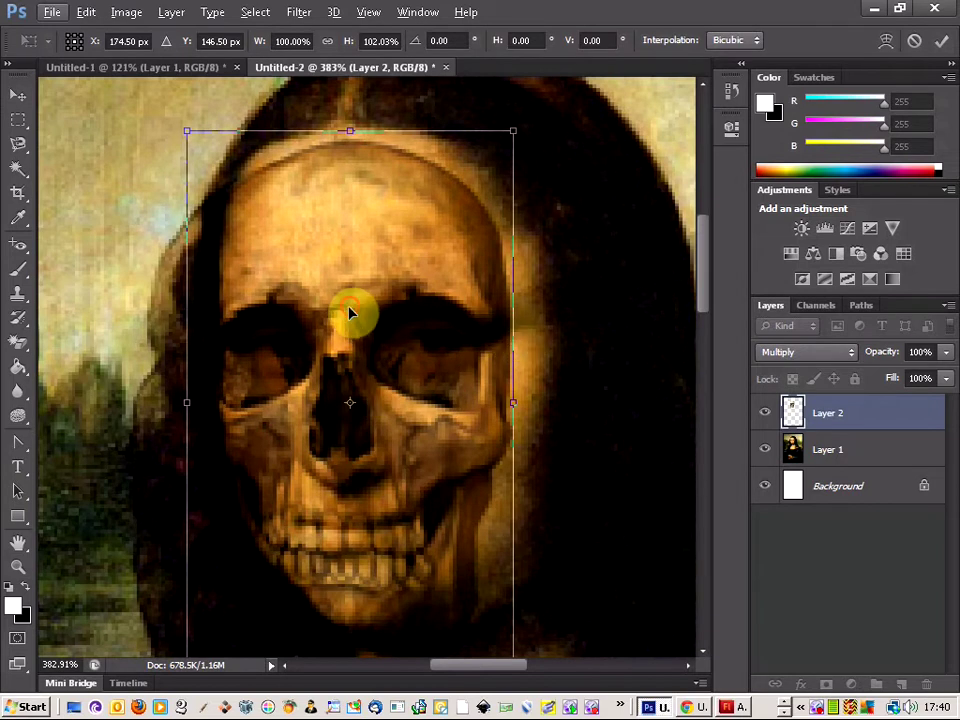
drag(349, 313, 353, 316)
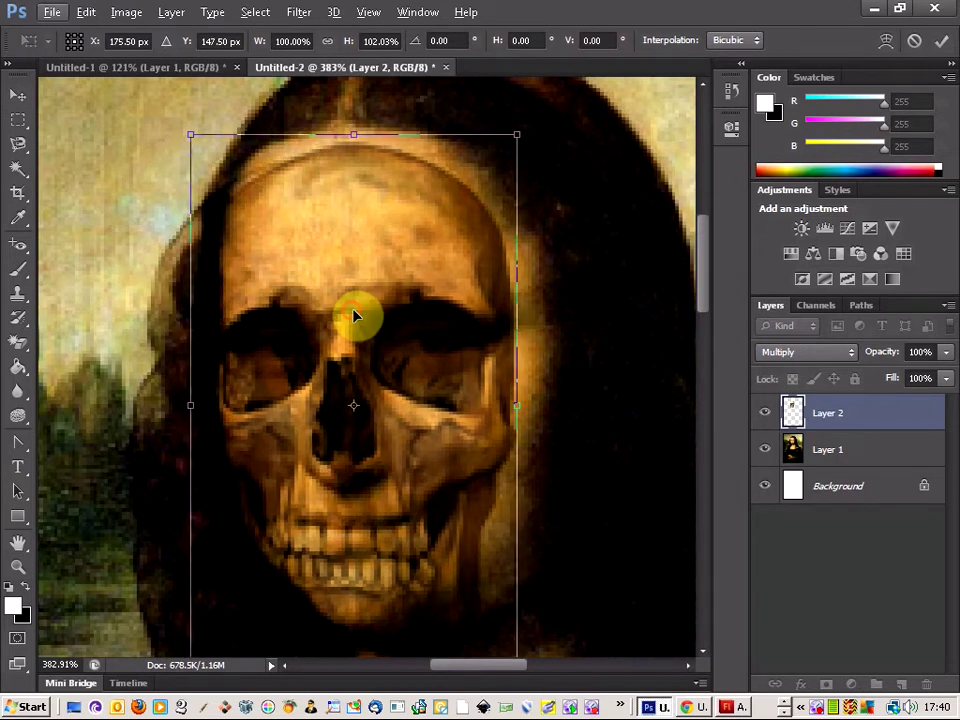
scroll(456, 326, down, 3)
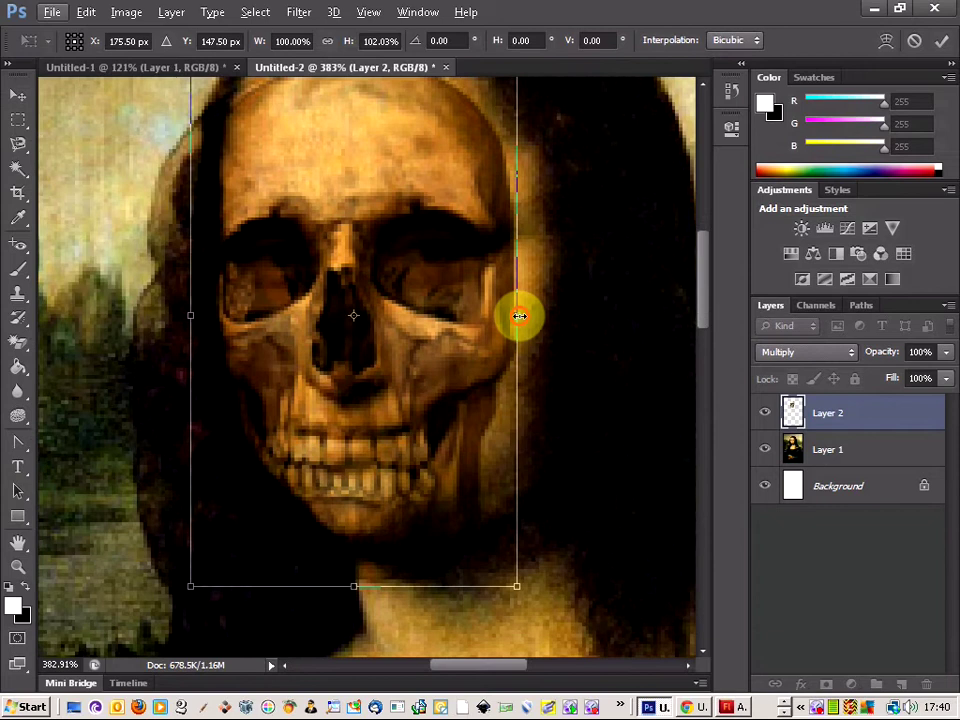
drag(519, 316, 521, 316)
Apply a Perspective transform that makes the skull's right side taller, with about 108.9% height and -3.21 vertical skew.
scroll(358, 259, up, 2)
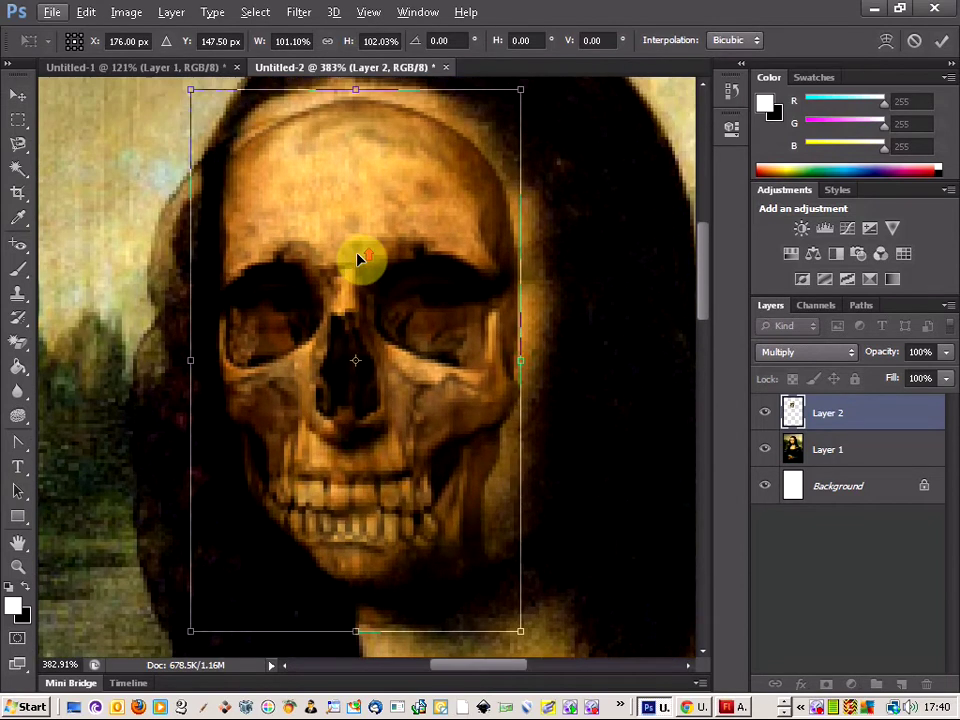
click(127, 14)
mouse_move(80, 20)
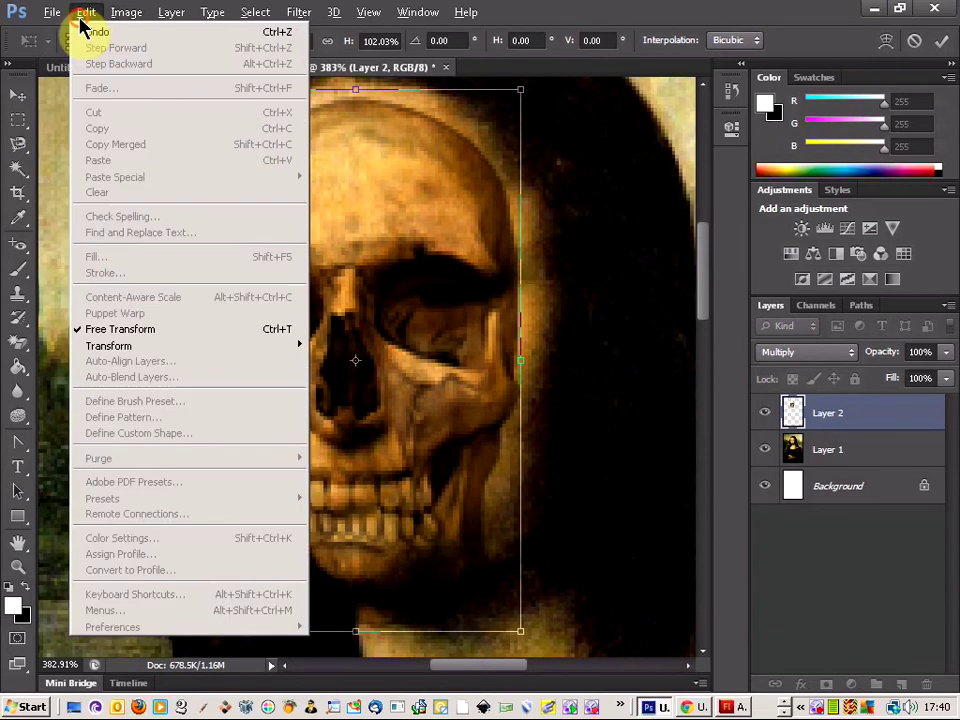
mouse_move(214, 347)
click(358, 434)
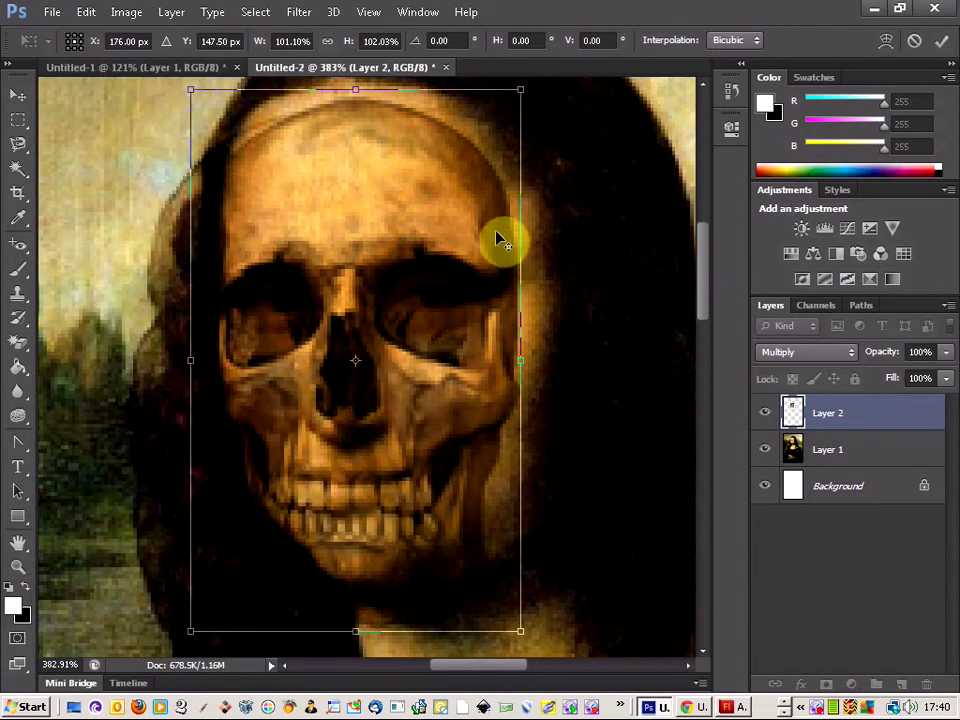
scroll(499, 240, down, 1)
drag(521, 111, 521, 90)
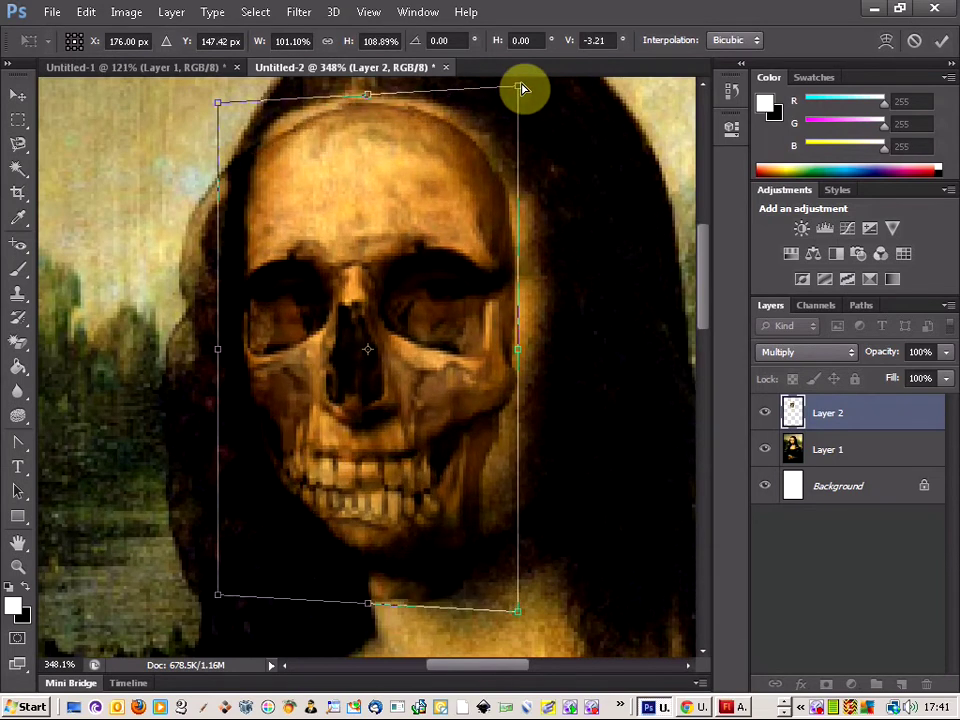
Reposition the skull to about X 177 px, Y 148.4 px over the face and apply the transformation.
key(Right)
key(Right)
key(Up)
key(Up)
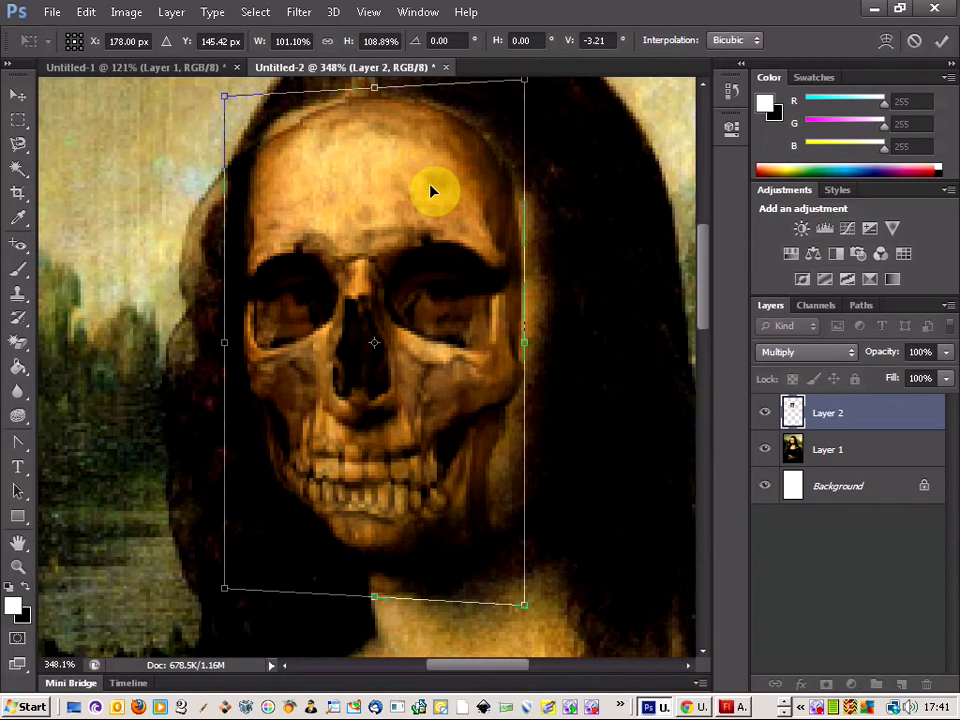
drag(432, 190, 430, 199)
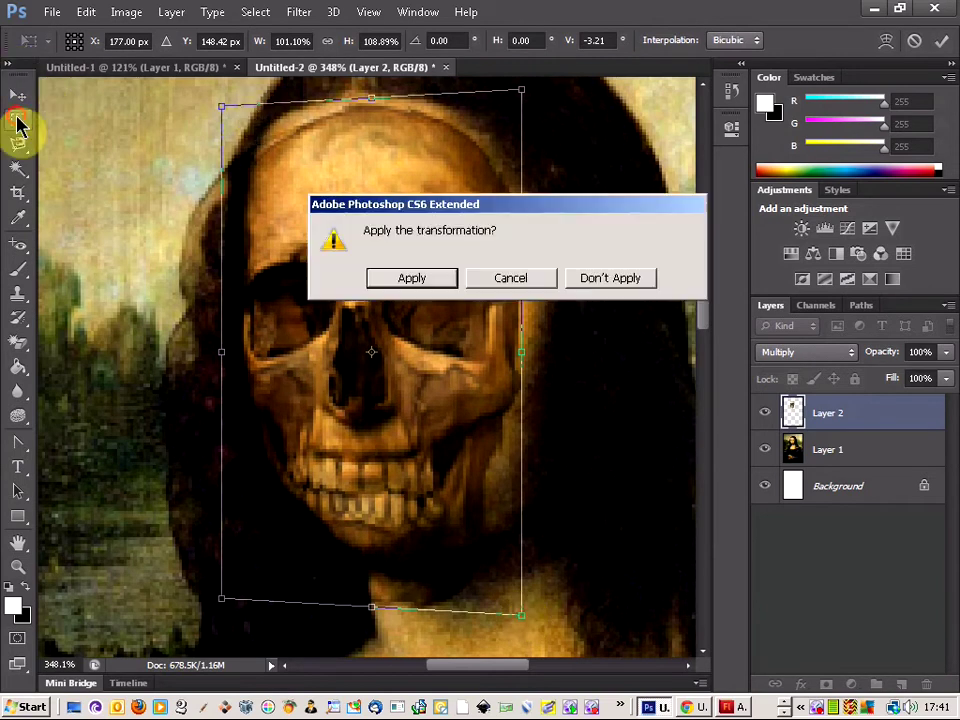
click(406, 285)
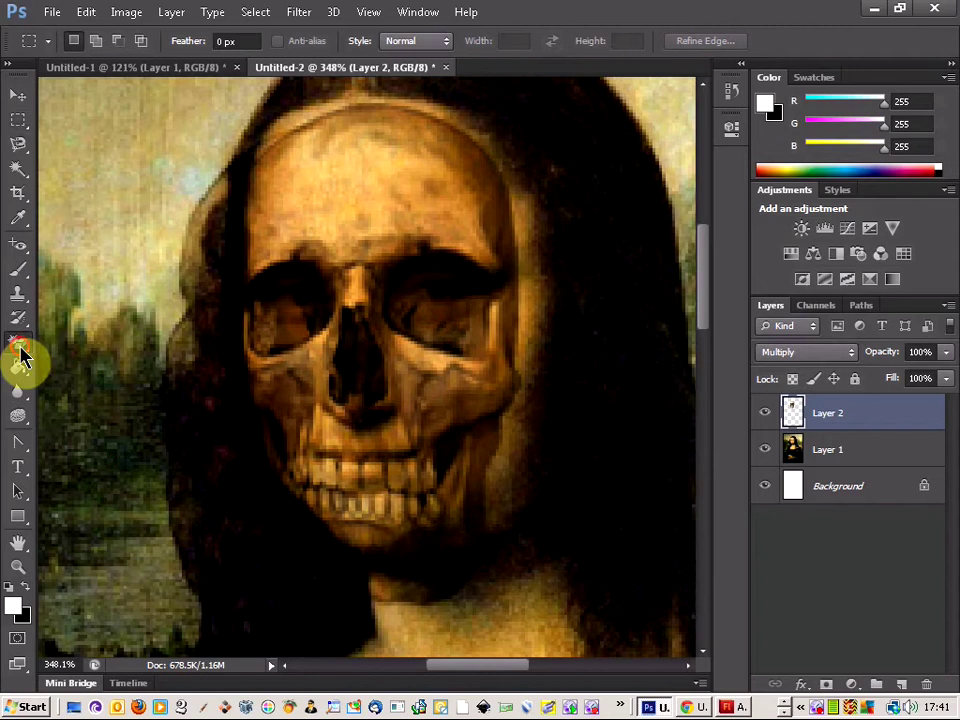
drag(20, 355, 85, 340)
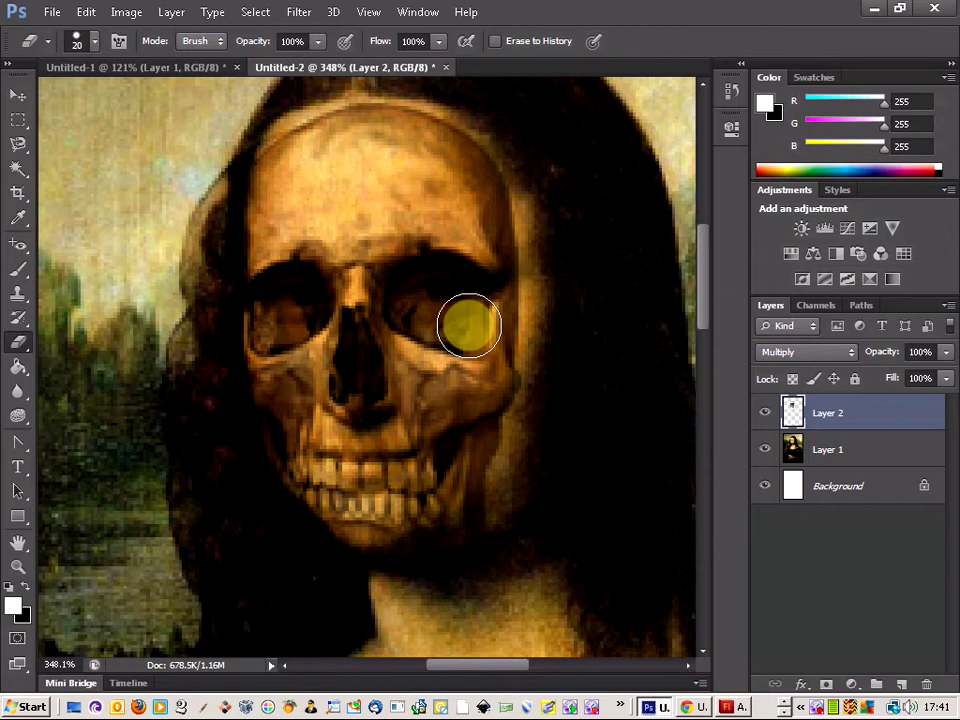
scroll(540, 392, down, 3)
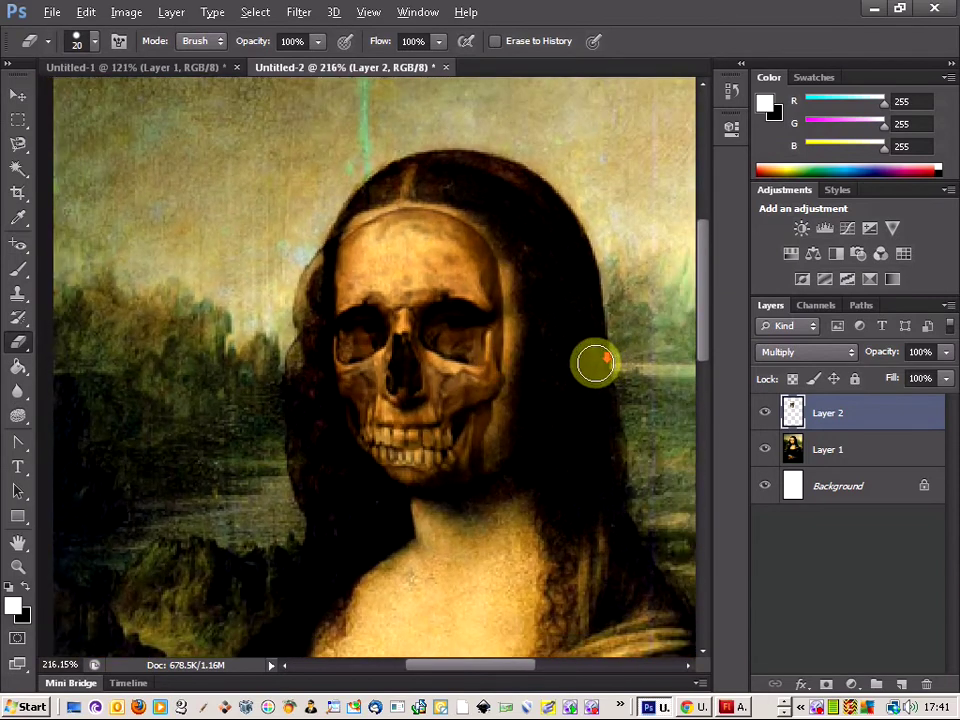
scroll(521, 368, down, 3)
Soften the skull's right jaw and lower cheek edge with the Blur tool, using a 4 px brush at 50% strength.
scroll(521, 366, up, 5)
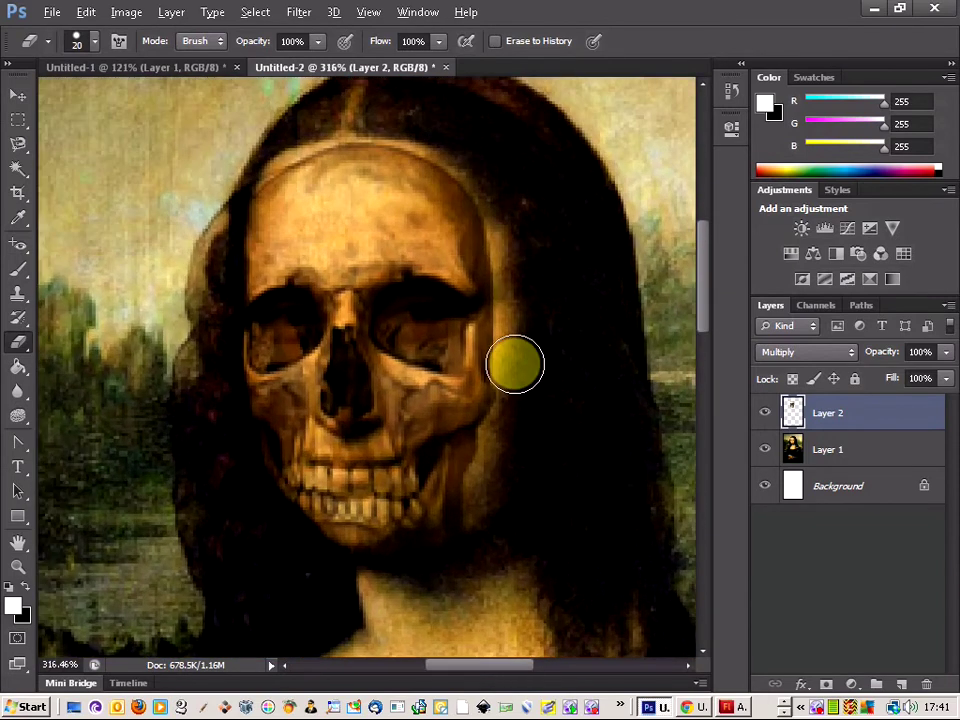
scroll(518, 363, up, 1)
scroll(516, 365, up, 1)
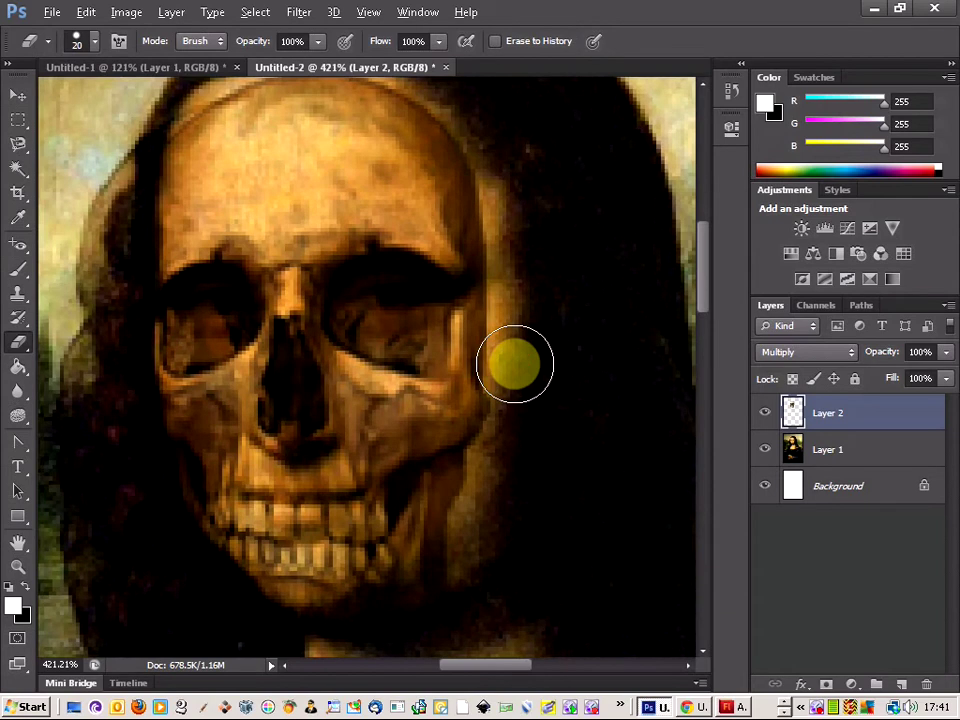
scroll(513, 364, up, 1)
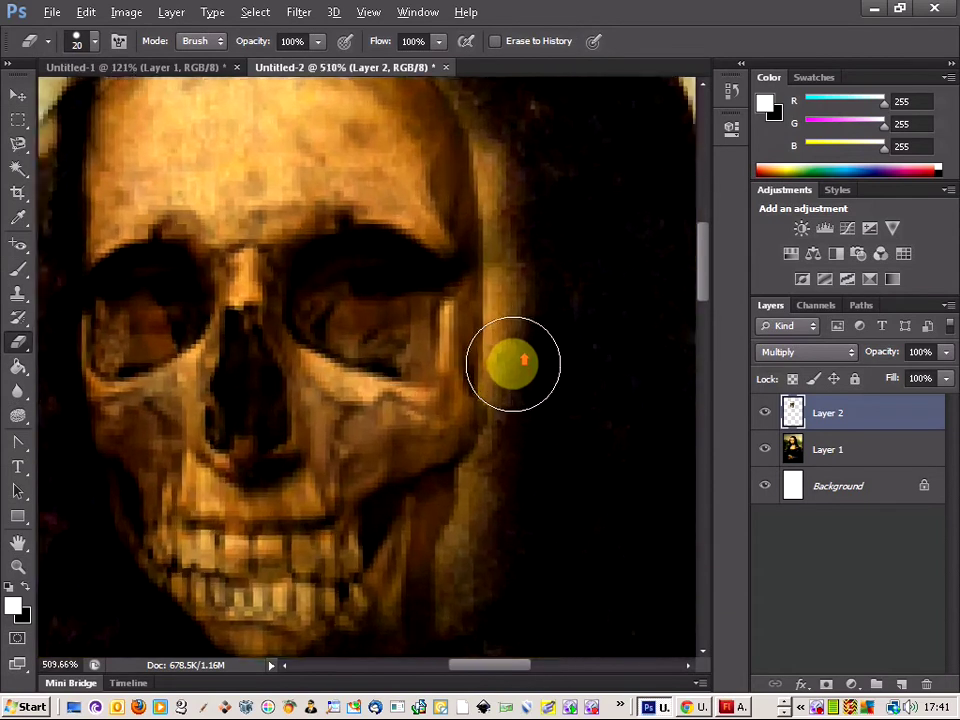
click(20, 395)
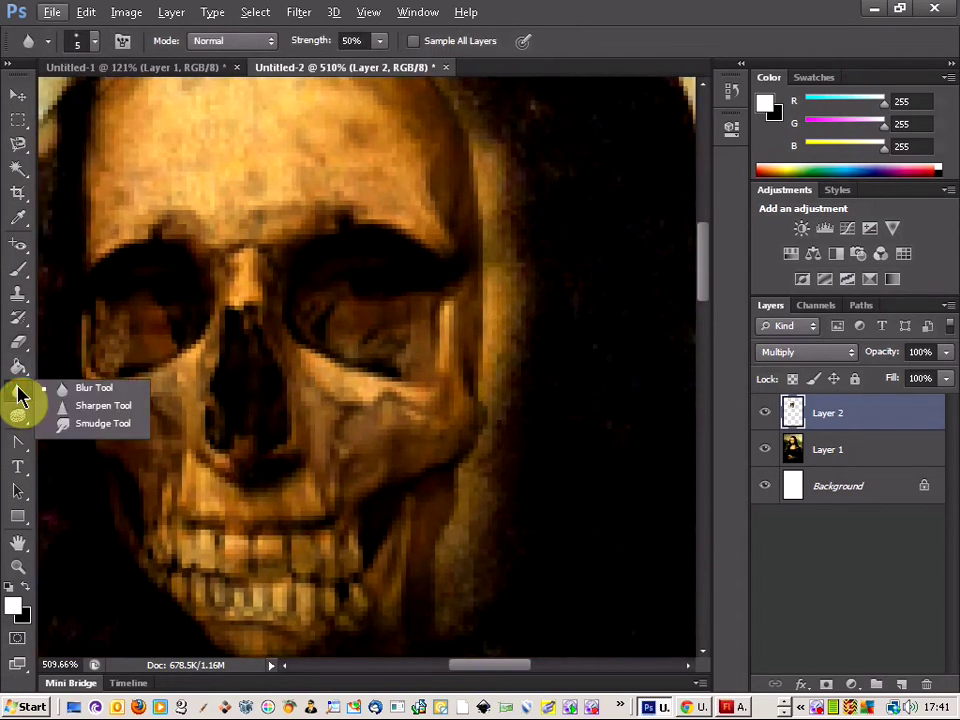
click(82, 389)
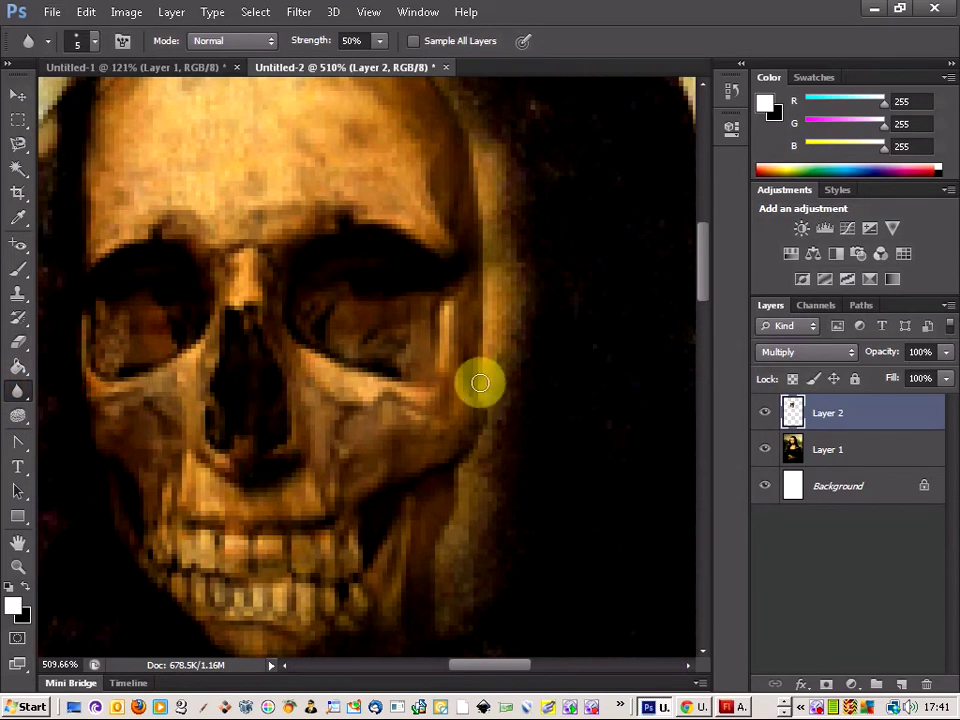
scroll(480, 383, up, 4)
scroll(483, 388, up, 1)
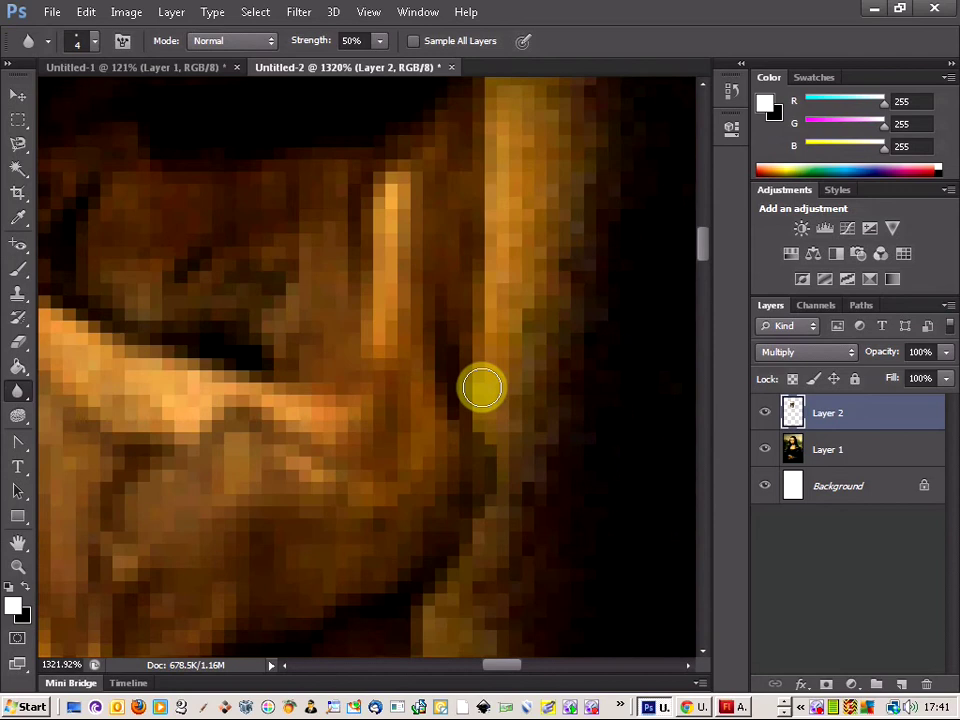
scroll(485, 390, down, 6)
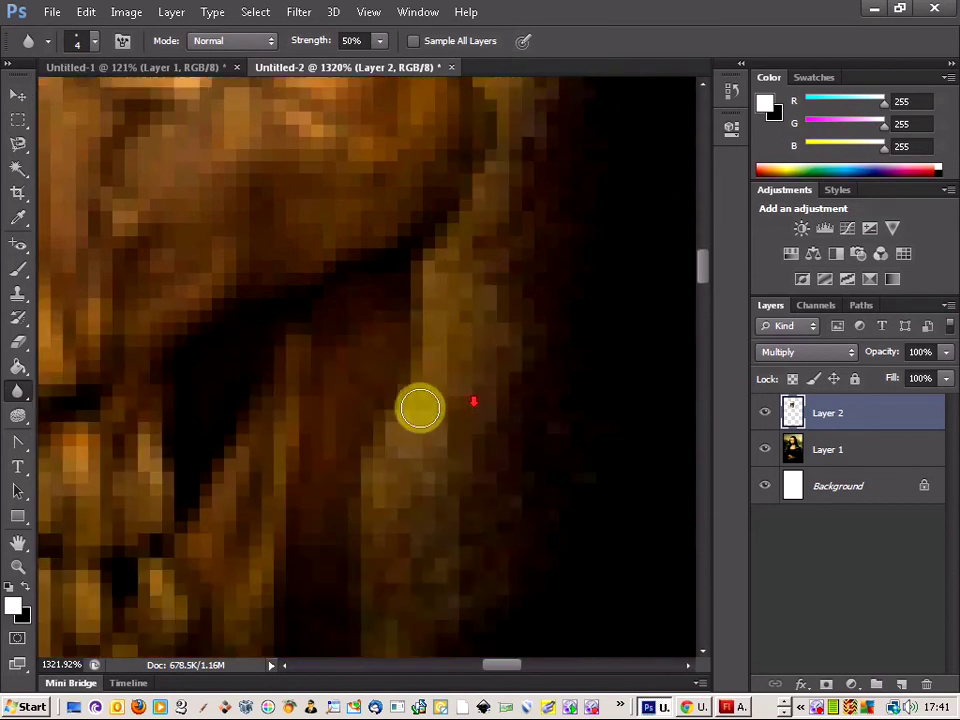
scroll(450, 405, down, 2)
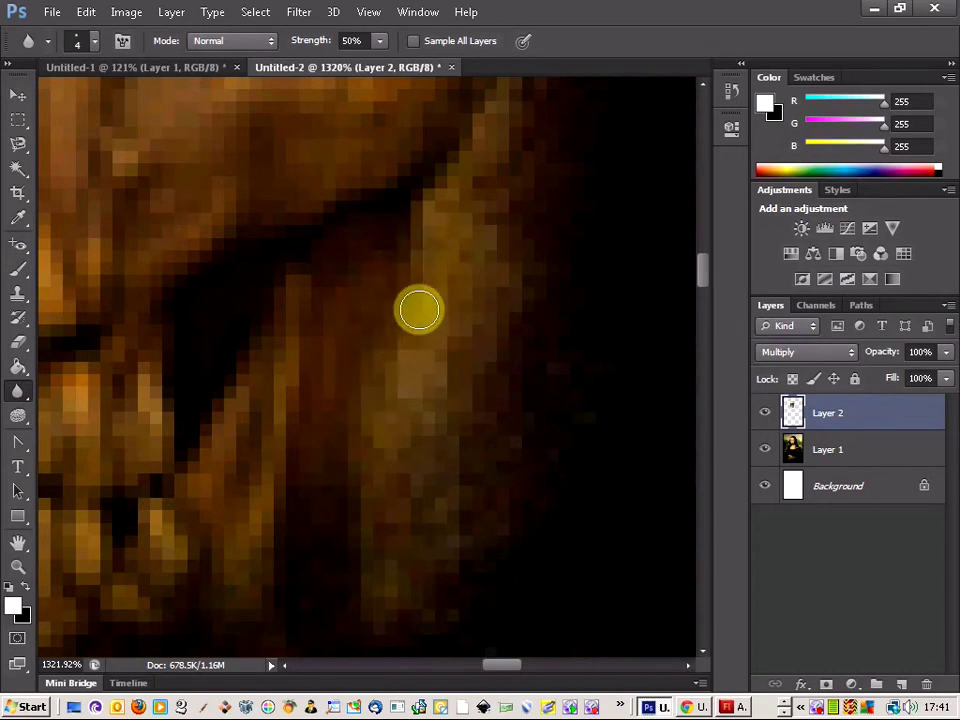
drag(431, 210, 431, 245)
scroll(426, 312, up, 2)
mouse_move(434, 336)
mouse_down()
mouse_move(425, 361)
mouse_move(470, 326)
mouse_move(434, 366)
mouse_up()
scroll(478, 240, up, 2)
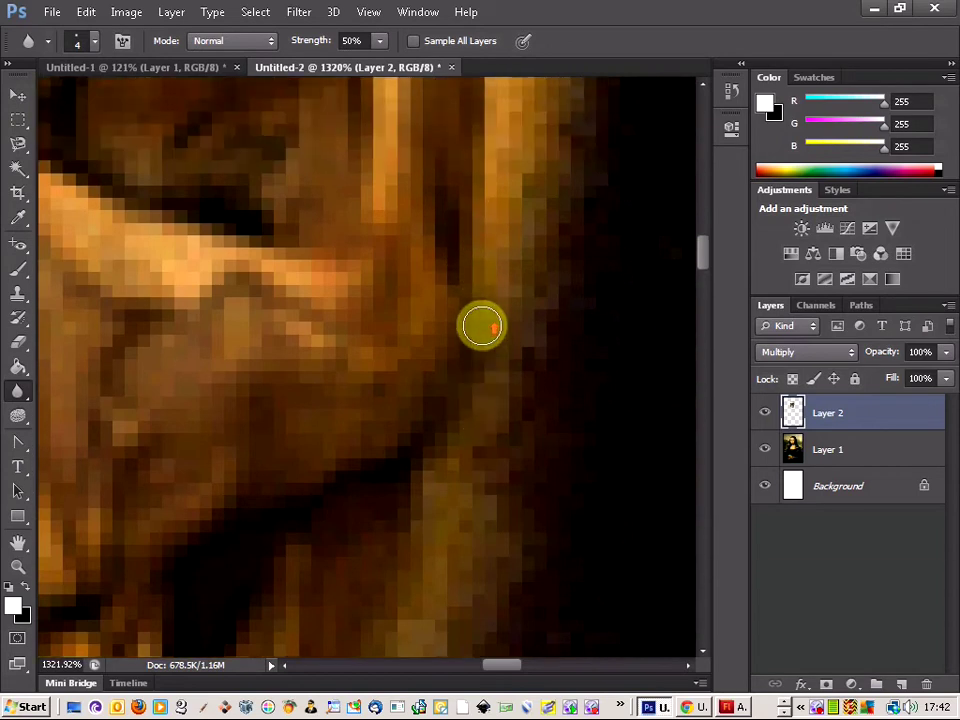
Blur the skull's right edge from beside the eye socket up around the temple.
scroll(480, 405, up, 2)
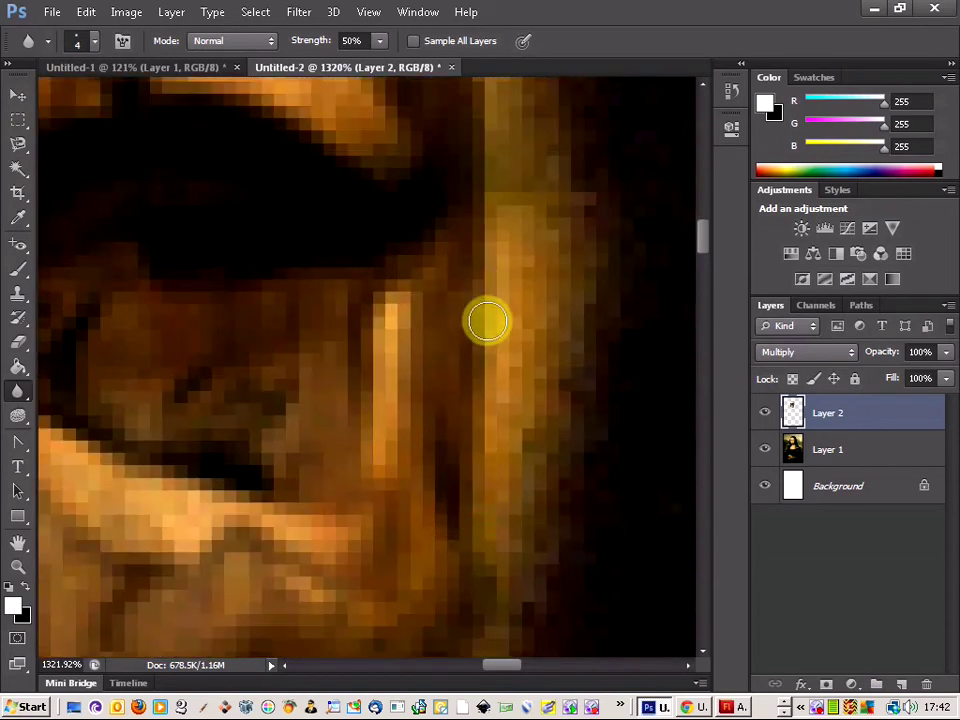
scroll(491, 360, up, 3)
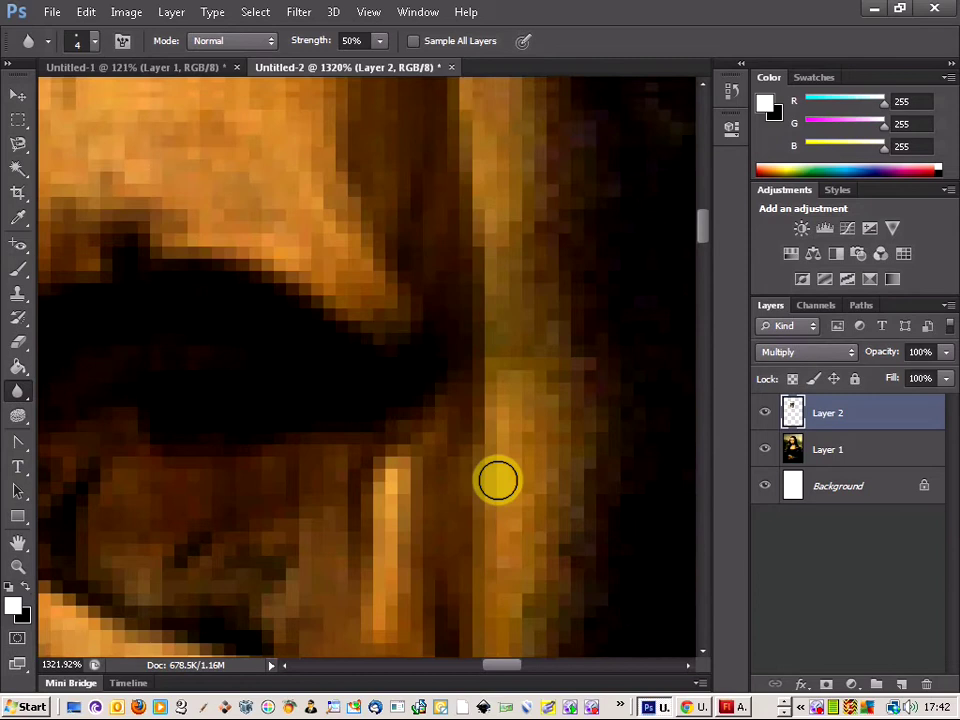
mouse_move(499, 500)
mouse_down()
mouse_move(473, 323)
mouse_move(484, 366)
mouse_move(454, 206)
mouse_move(482, 279)
mouse_move(461, 154)
mouse_up()
scroll(463, 414, up, 3)
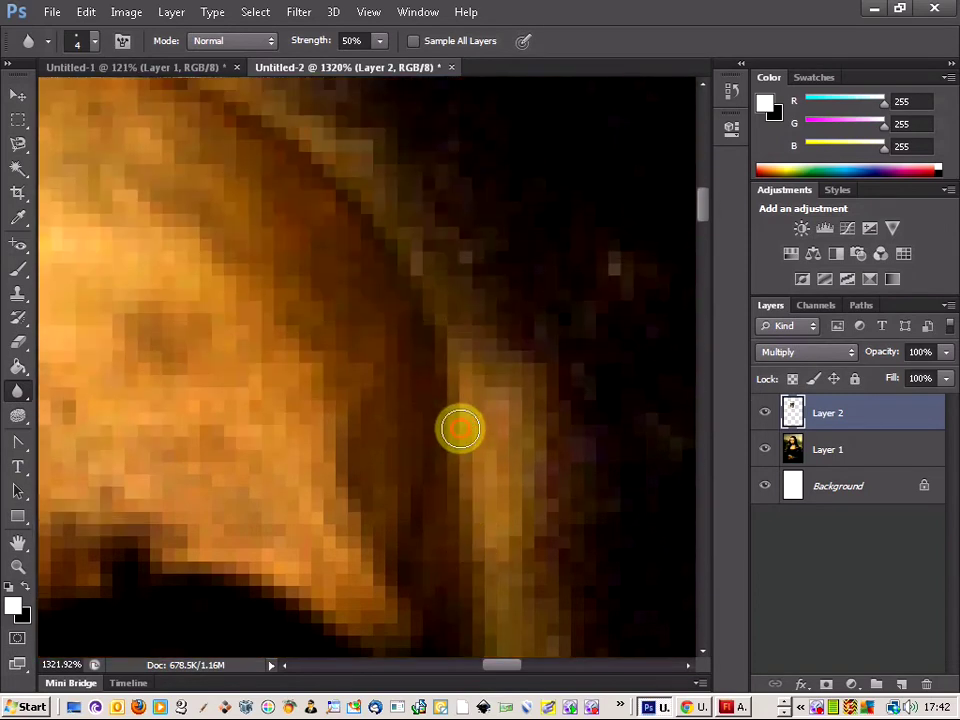
mouse_move(430, 299)
mouse_down()
mouse_move(379, 259)
mouse_move(413, 278)
mouse_move(347, 192)
mouse_move(421, 281)
mouse_move(298, 178)
mouse_move(401, 253)
mouse_move(306, 183)
mouse_up()
Blur the skull's upper edge along the hairline, across the forehead to its left side.
scroll(306, 183, up, 2)
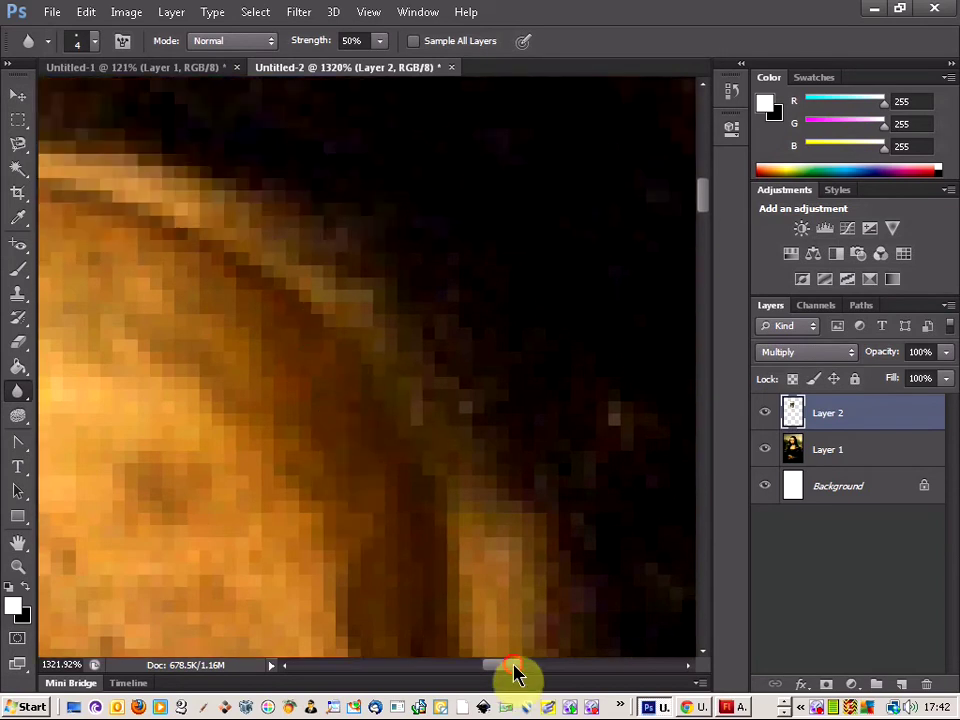
drag(513, 666, 499, 665)
scroll(439, 634, up, 1)
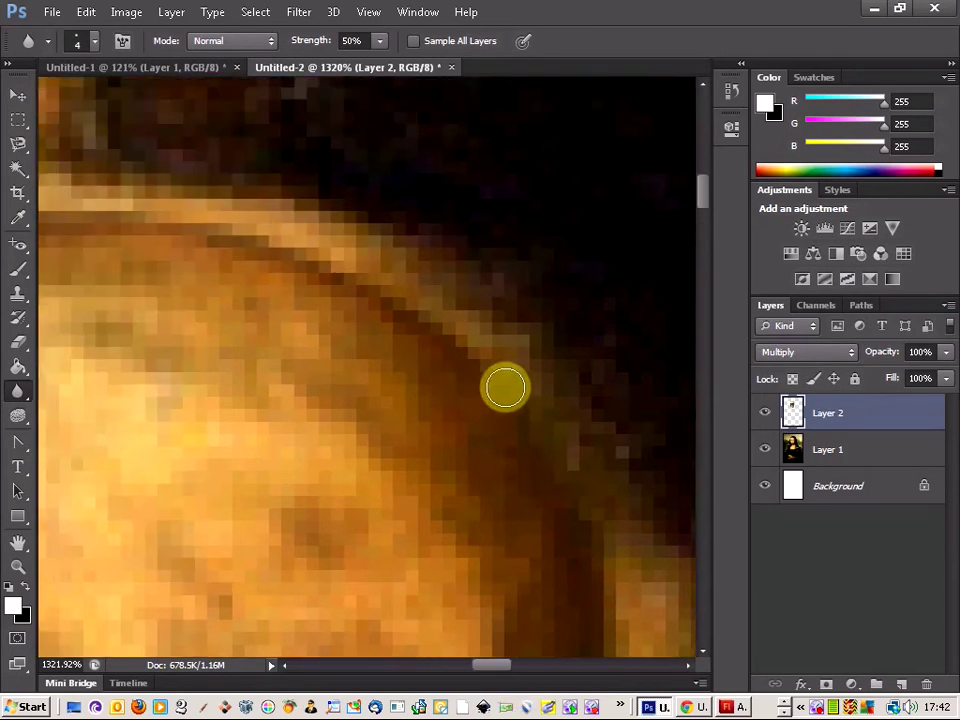
mouse_move(505, 387)
mouse_down()
mouse_move(331, 278)
mouse_move(413, 318)
mouse_move(315, 292)
mouse_move(277, 266)
mouse_move(349, 287)
mouse_move(231, 236)
mouse_up()
drag(464, 672, 478, 673)
mouse_move(497, 321)
mouse_down()
mouse_move(563, 299)
mouse_move(568, 287)
mouse_move(512, 249)
mouse_move(432, 231)
mouse_move(540, 260)
mouse_move(395, 224)
mouse_move(329, 221)
mouse_up()
mouse_move(360, 265)
mouse_down()
mouse_move(223, 221)
mouse_move(285, 216)
mouse_move(216, 219)
mouse_move(171, 224)
mouse_move(82, 284)
mouse_up()
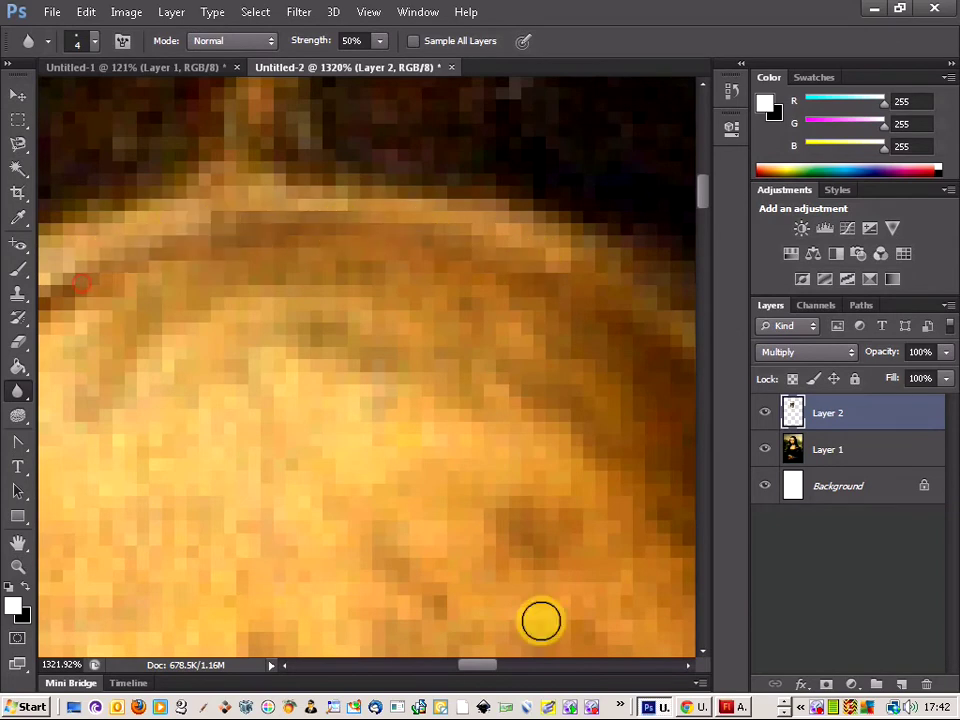
drag(505, 677, 482, 677)
mouse_move(493, 401)
mouse_down()
mouse_move(533, 224)
mouse_move(438, 284)
mouse_move(520, 242)
mouse_move(415, 294)
mouse_move(414, 268)
mouse_move(308, 343)
mouse_move(350, 323)
mouse_move(267, 395)
mouse_move(291, 349)
mouse_move(235, 437)
mouse_move(329, 355)
mouse_move(498, 251)
mouse_up()
drag(266, 372, 266, 372)
Stretch the skull layer to 101.10% width and 102.03% height, extending it upward and to the right, and apply the transformation.
scroll(476, 381, down, 17)
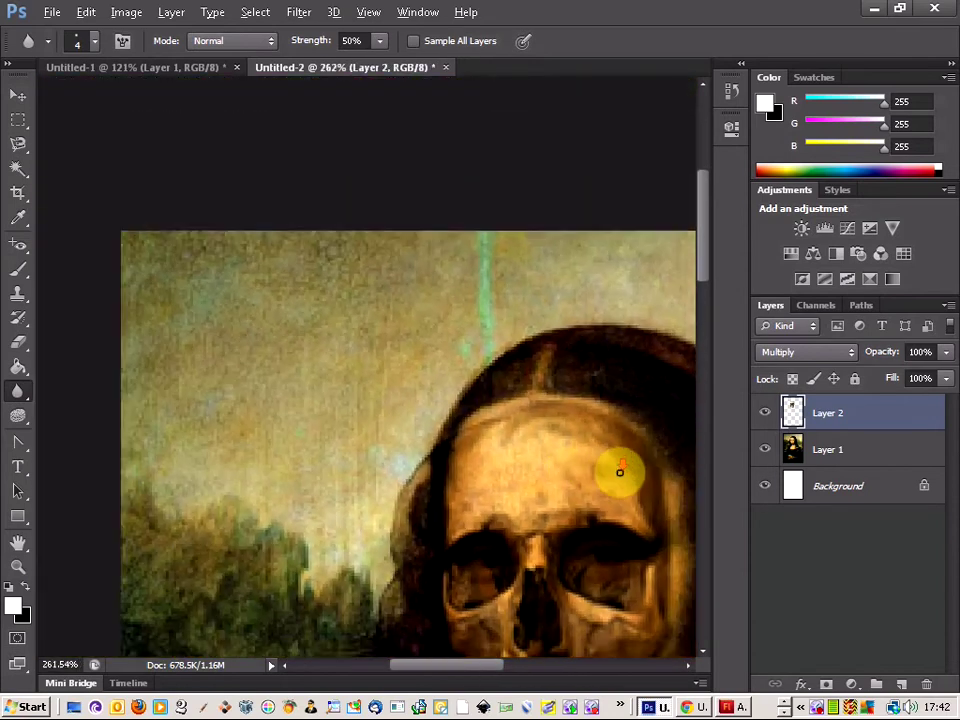
drag(620, 472, 511, 483)
scroll(437, 278, up, 5)
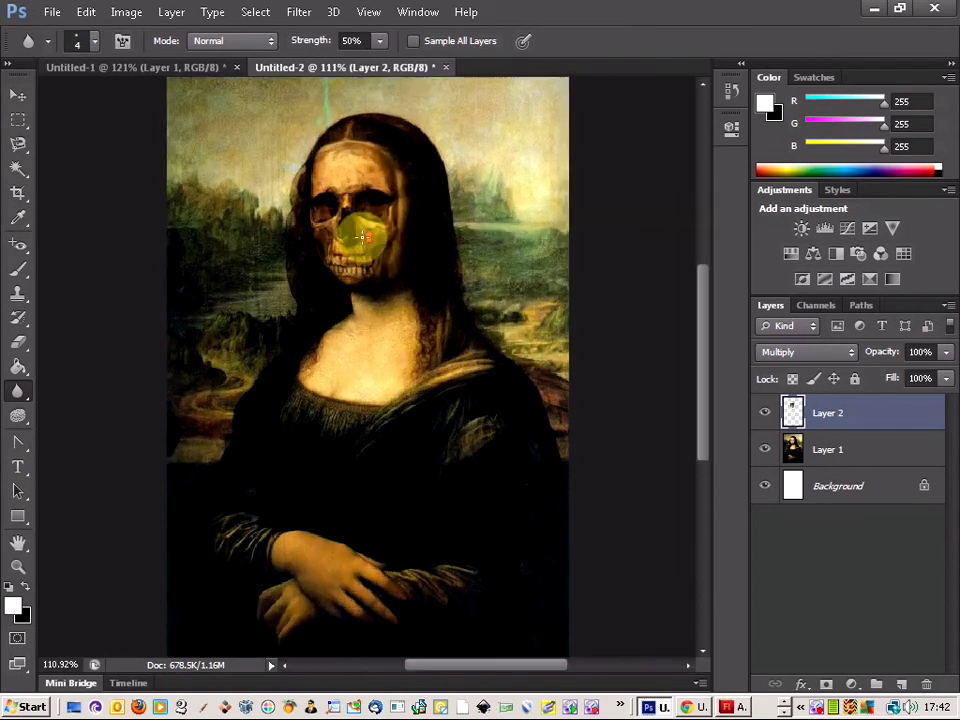
drag(372, 236, 372, 233)
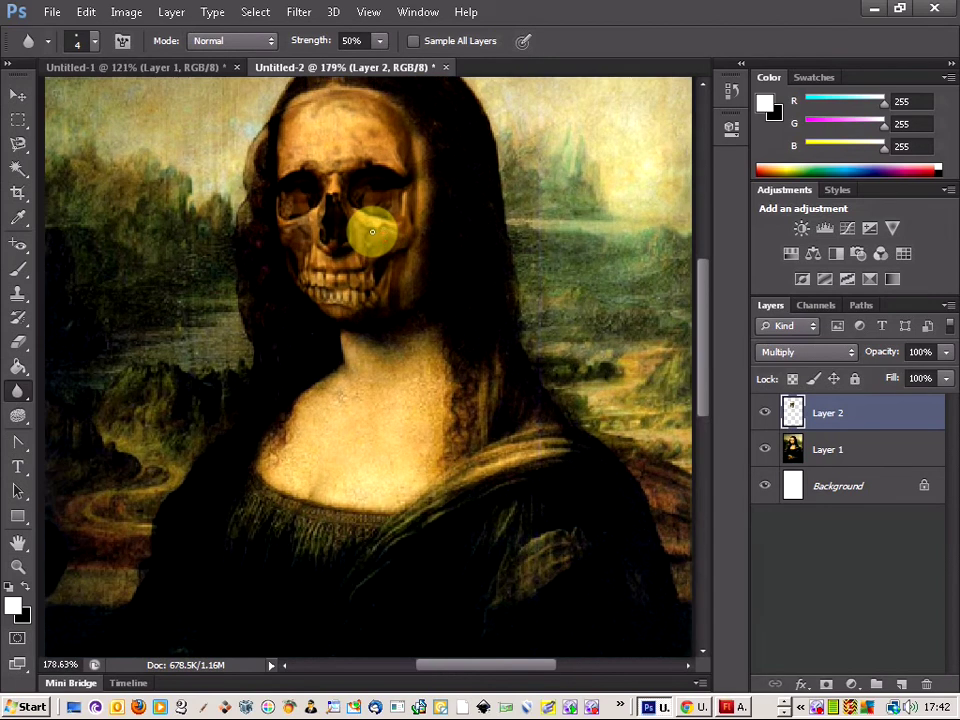
scroll(362, 225, up, 3)
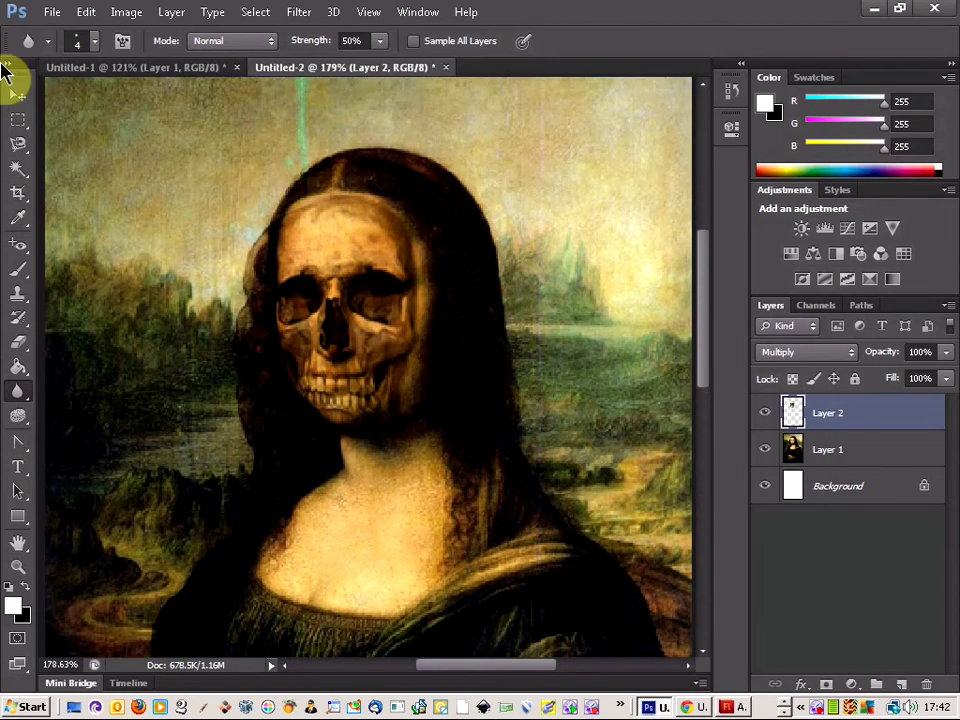
click(18, 93)
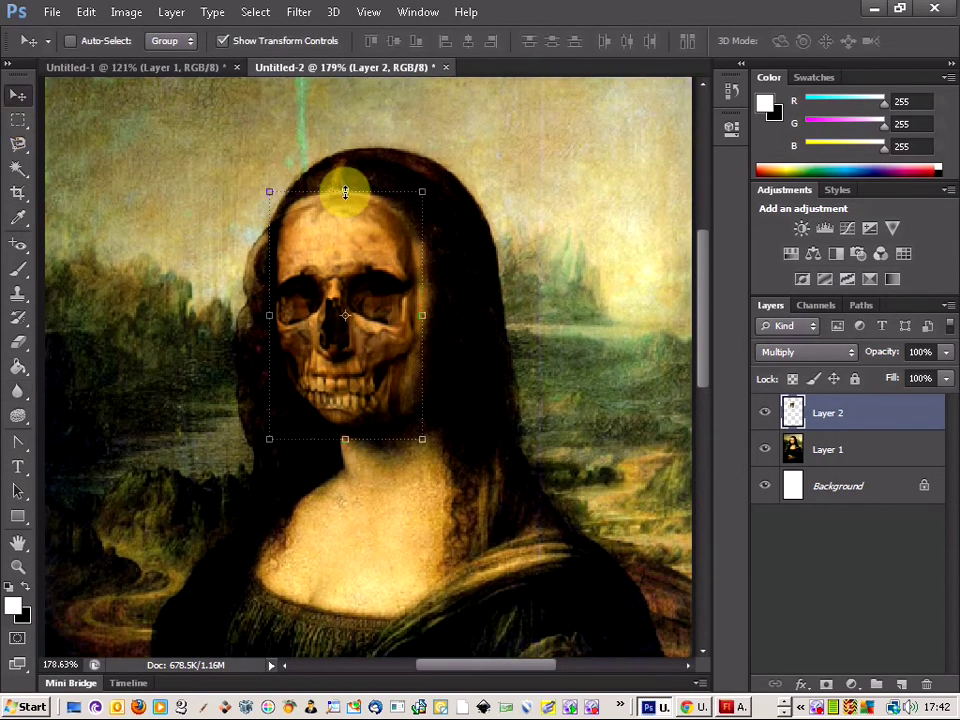
drag(345, 192, 340, 188)
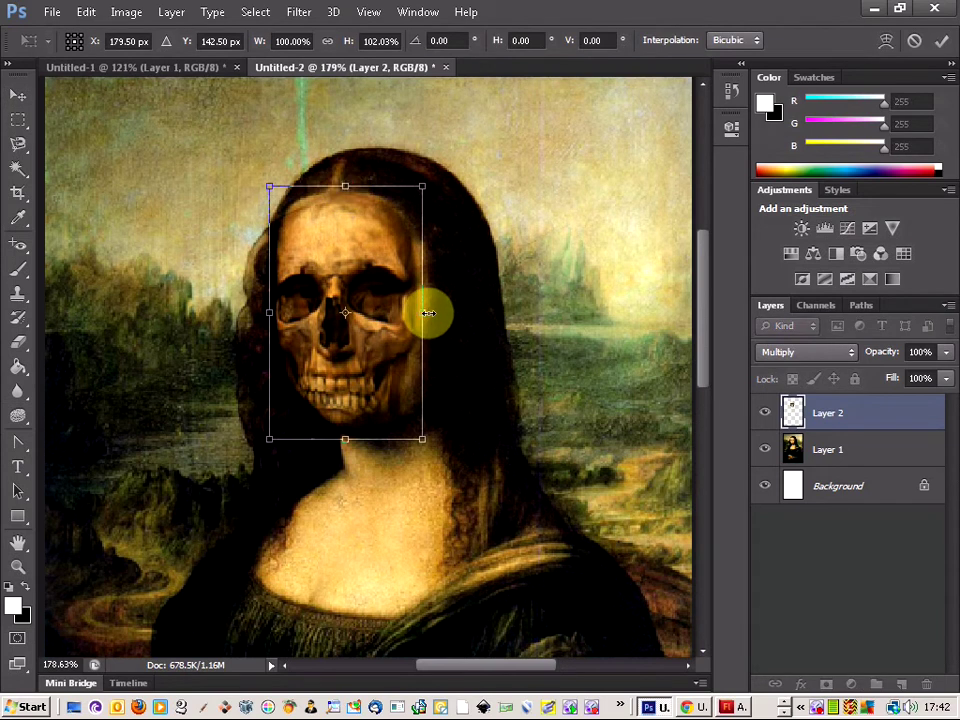
drag(427, 313, 426, 313)
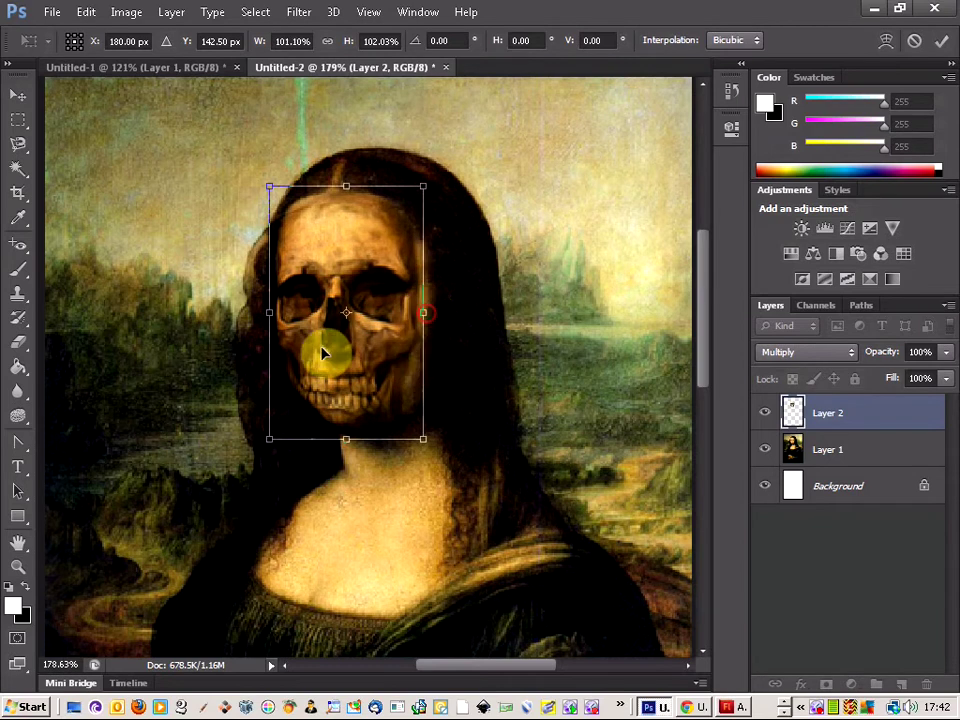
click(18, 119)
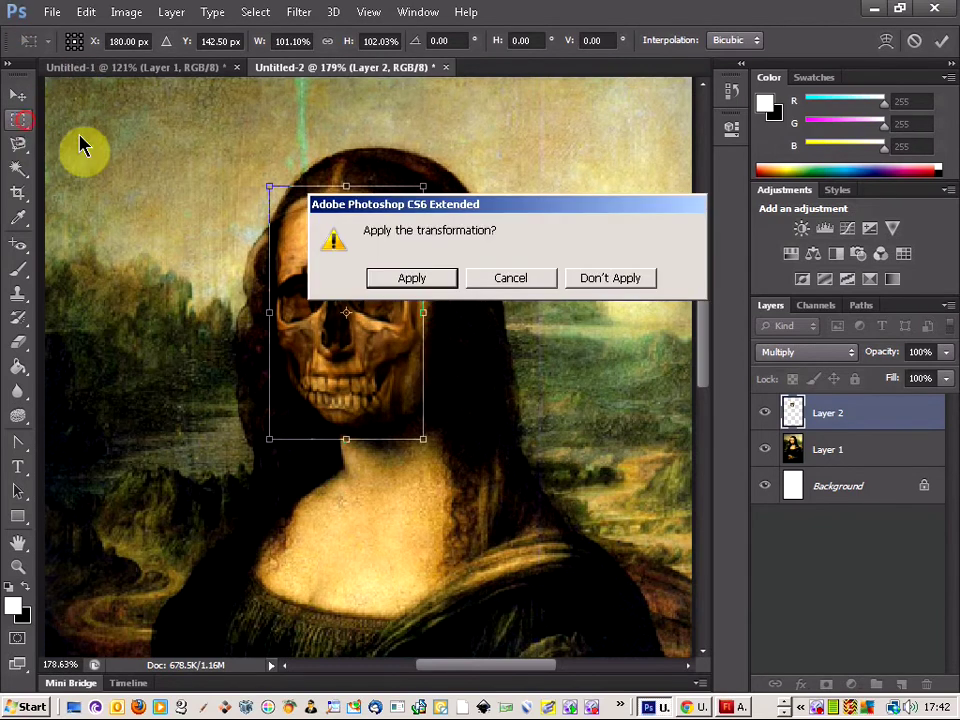
click(412, 279)
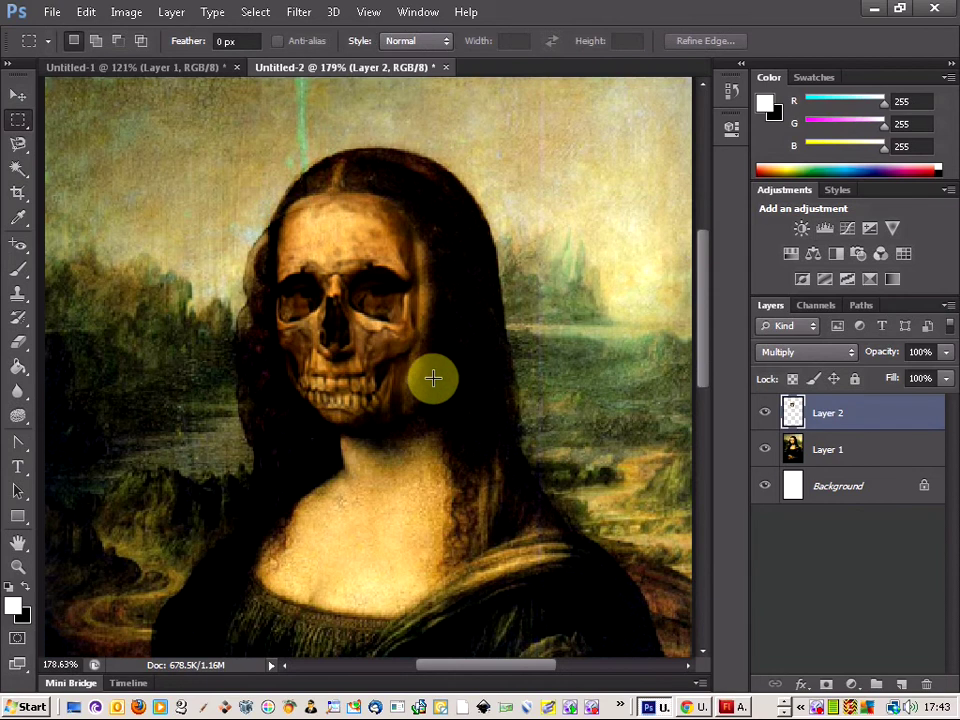
Blur the stretched skull's right edge from the cheekbone up to the forehead with a 6 px brush at 50% strength.
scroll(433, 378, up, 10)
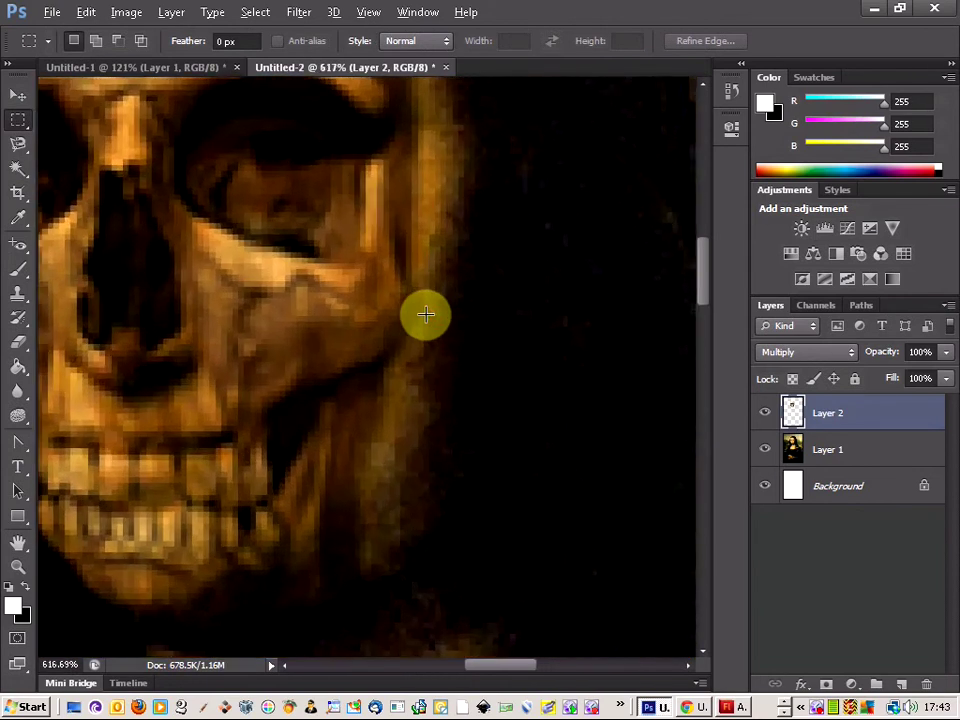
scroll(425, 315, up, 3)
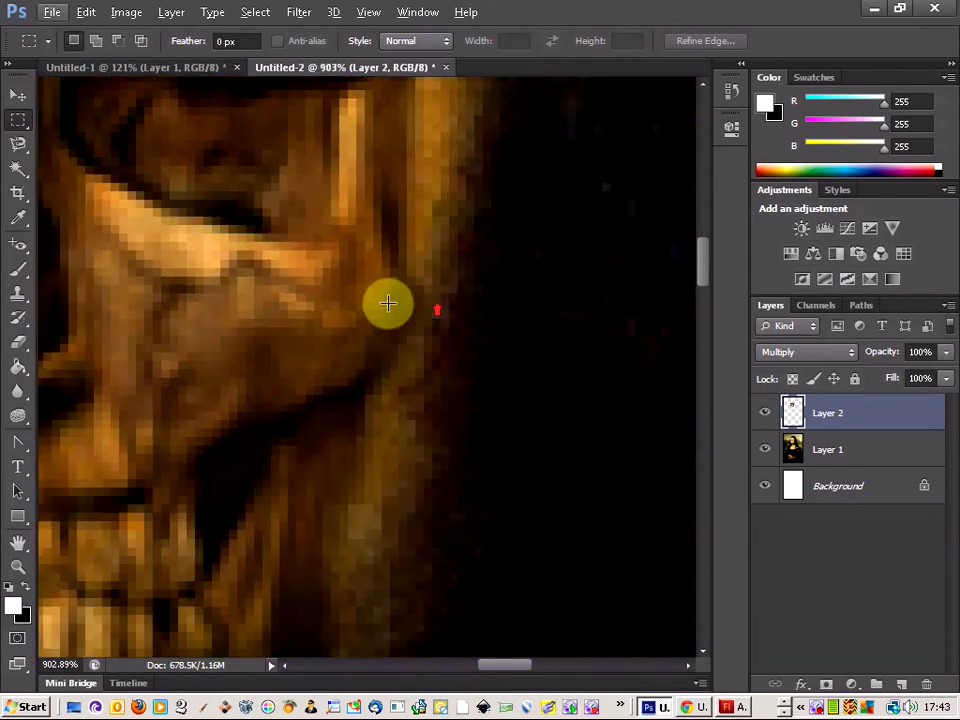
click(20, 392)
click(60, 392)
scroll(465, 230, up, 5)
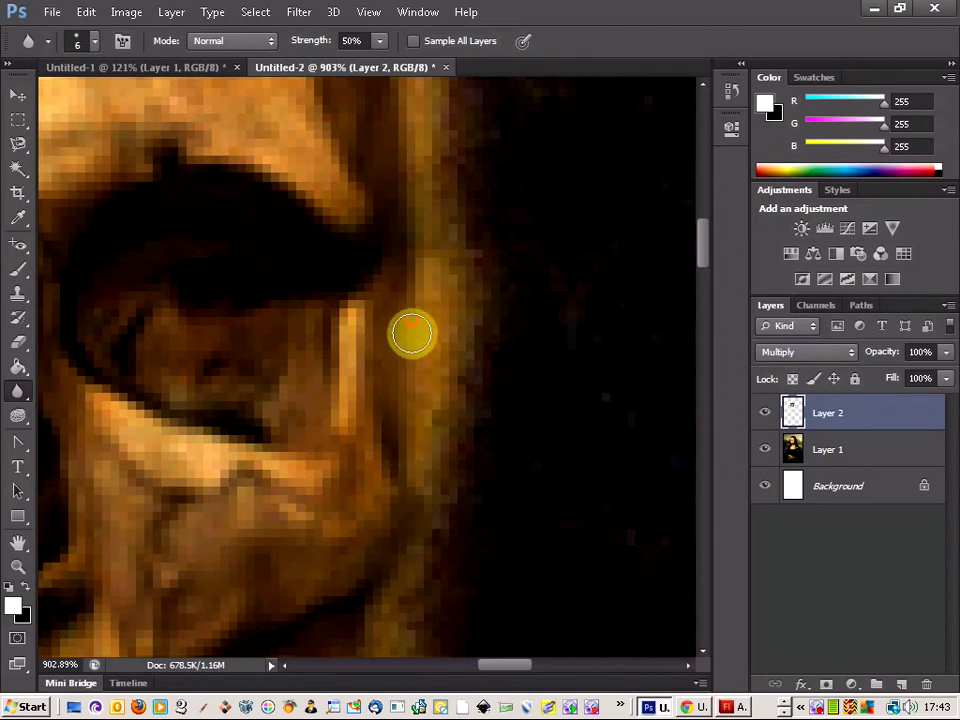
scroll(412, 333, up, 3)
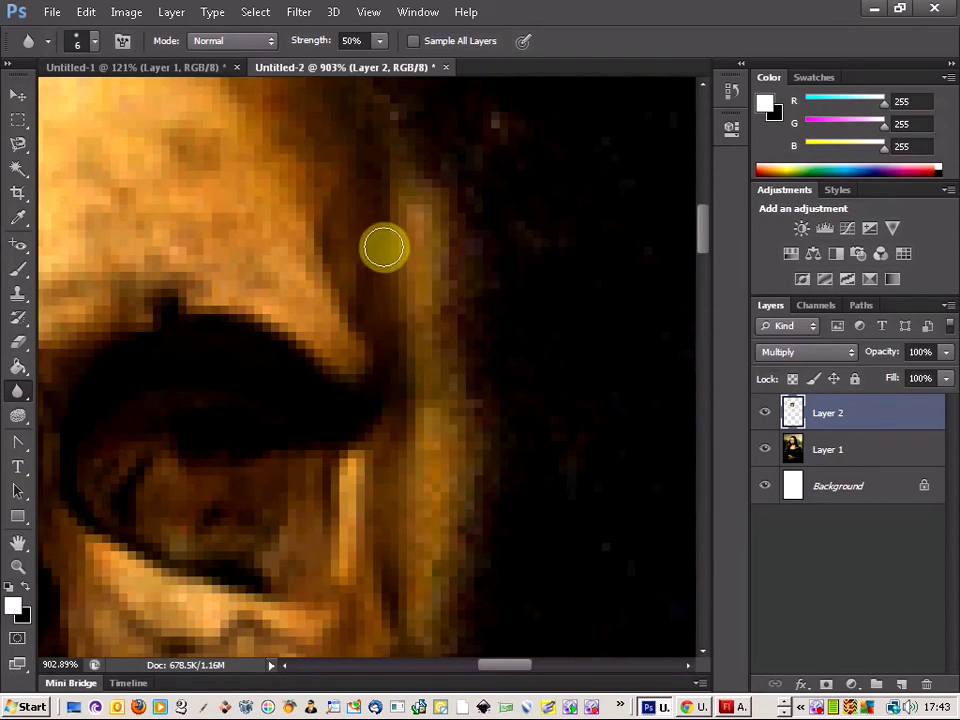
scroll(381, 281, up, 6)
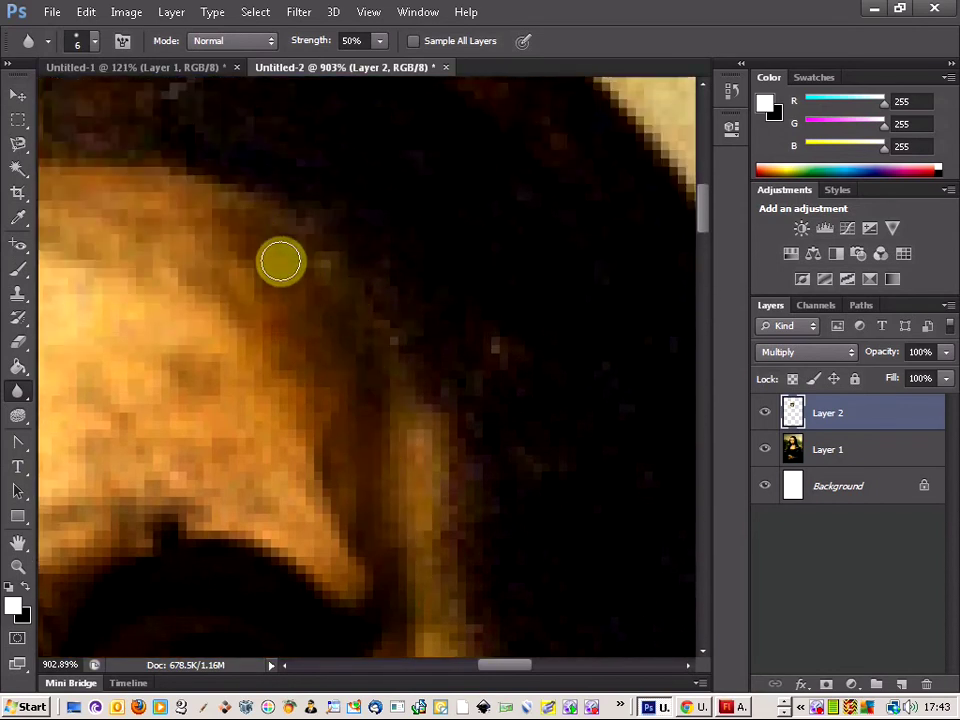
Check the blended edge, then blur the remaining hard edge beside the right eye socket and temple again.
scroll(392, 330, down, 1)
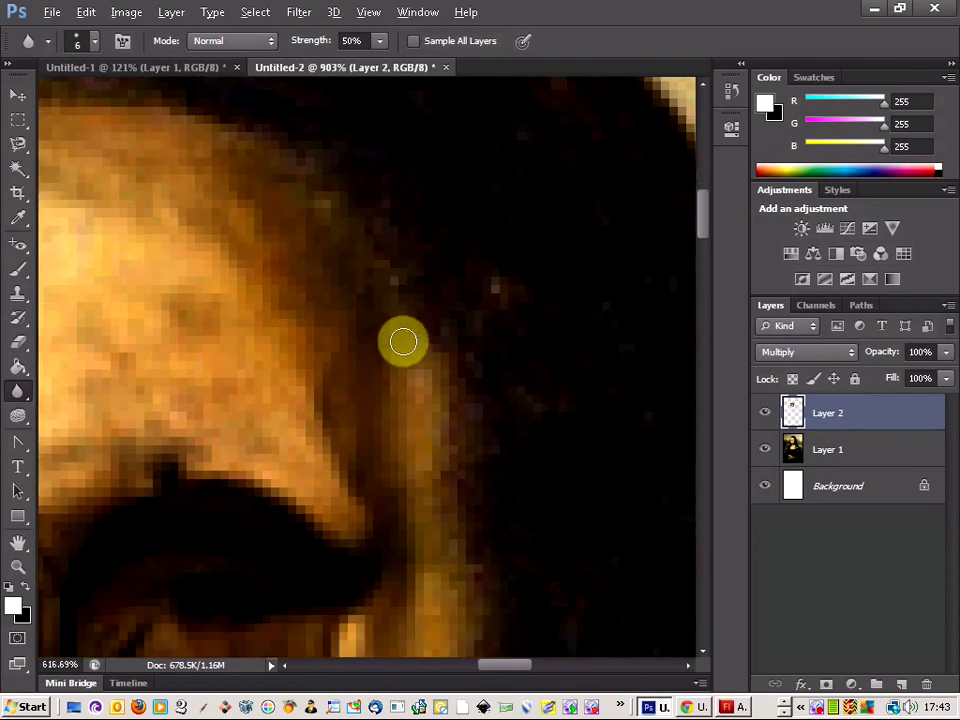
scroll(413, 342, down, 3)
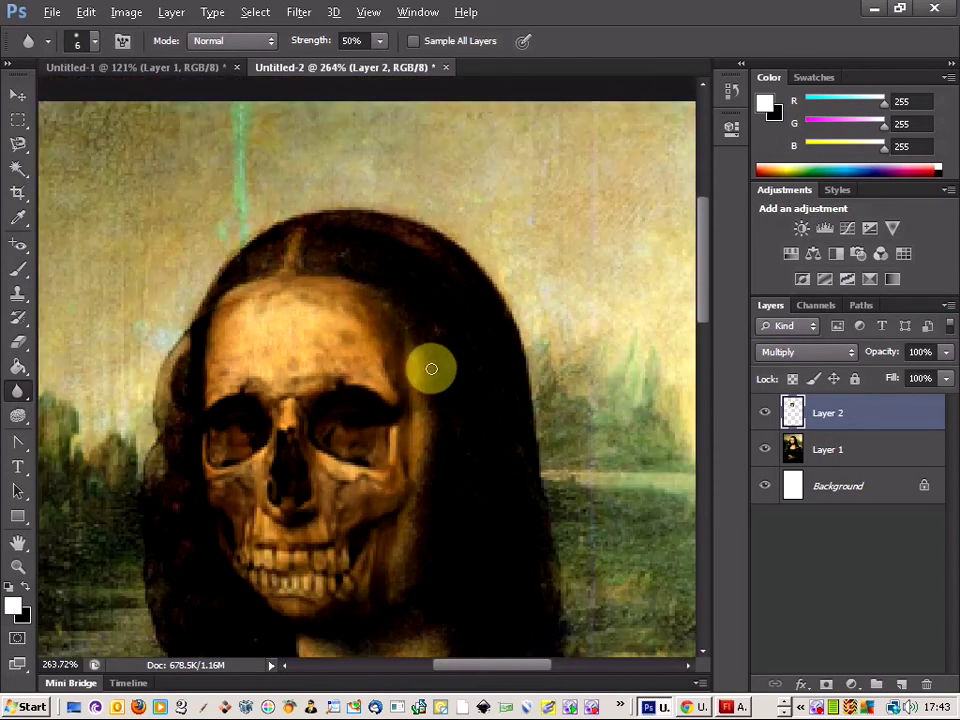
scroll(431, 452, up, 1)
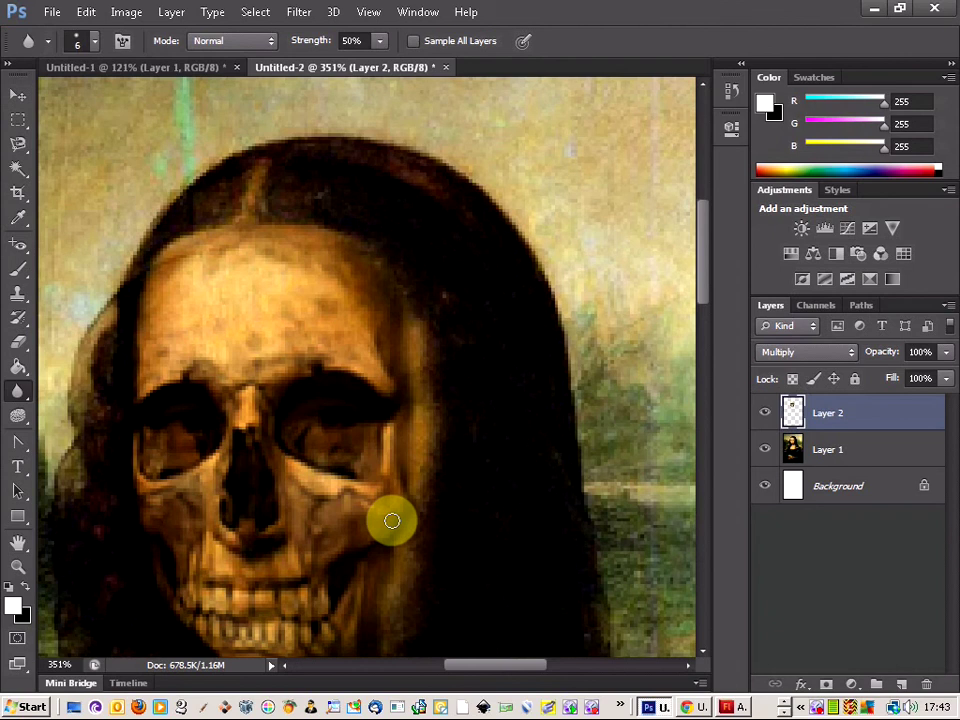
scroll(392, 519, up, 2)
scroll(395, 550, down, 2)
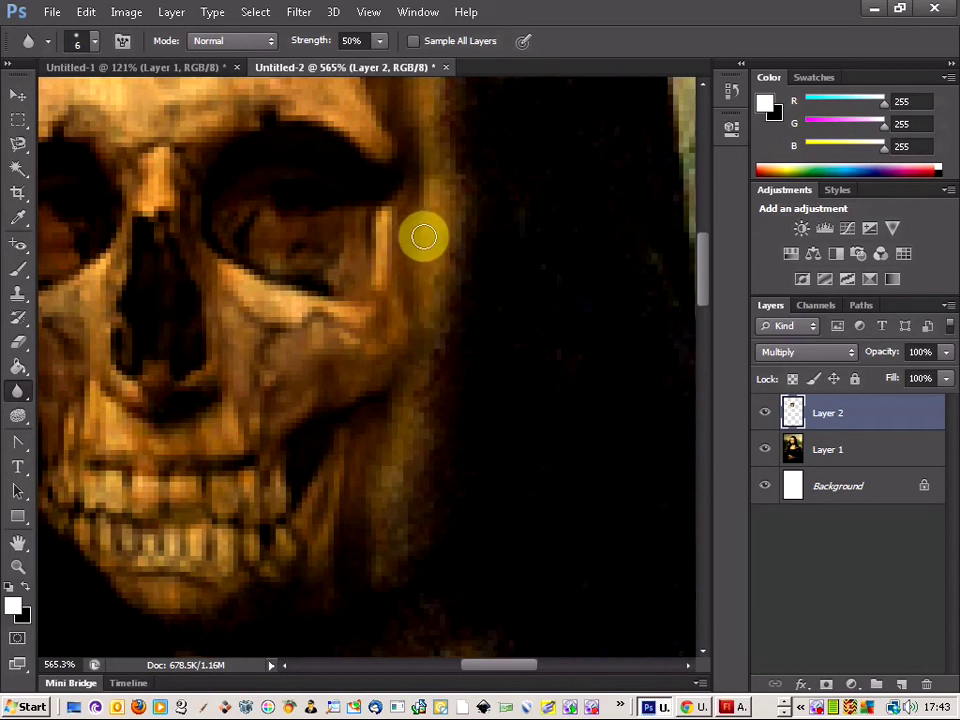
drag(423, 236, 421, 296)
scroll(429, 276, up, 5)
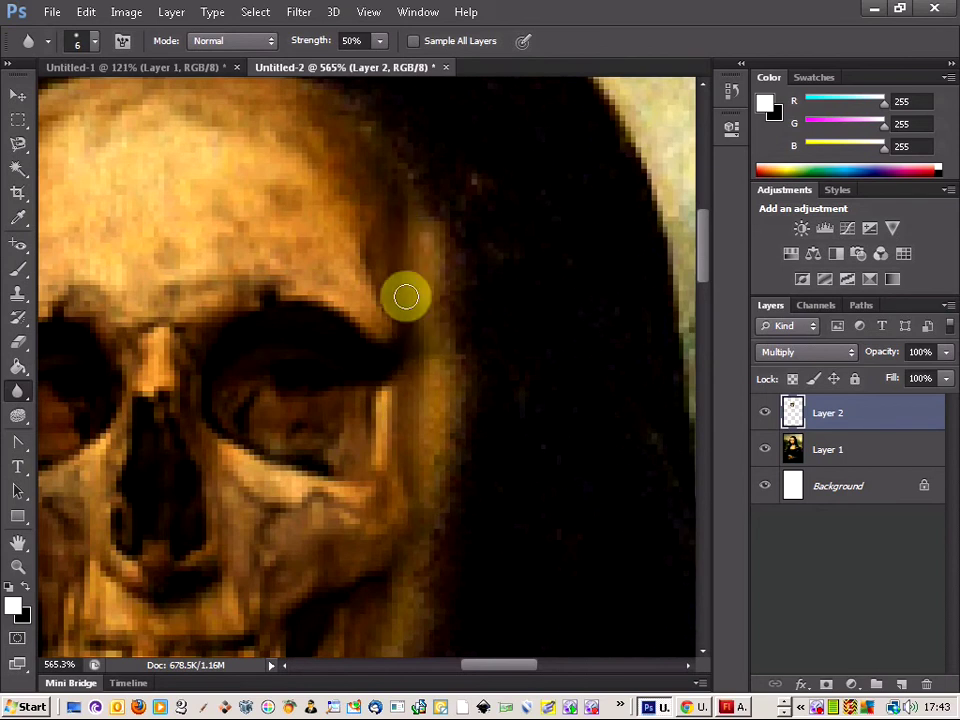
mouse_move(406, 296)
mouse_down()
mouse_move(402, 196)
mouse_move(421, 249)
mouse_move(419, 296)
mouse_move(416, 251)
mouse_up()
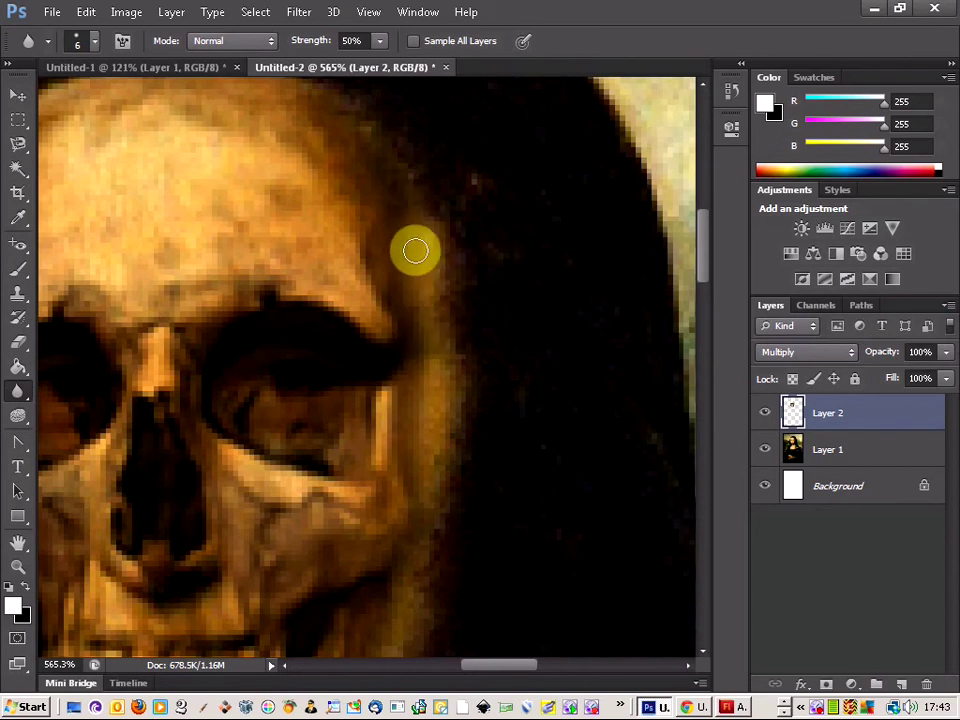
Blur the skull's edge along the right side of the forehead, from the hairline down toward the temple.
scroll(396, 281, up, 3)
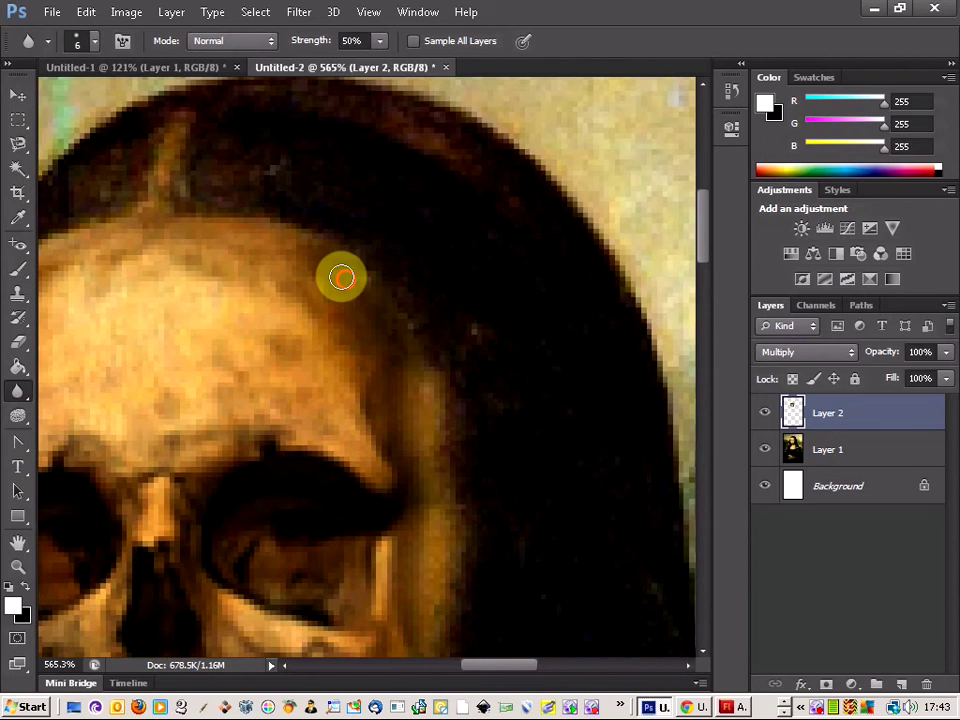
mouse_move(341, 278)
mouse_down()
mouse_move(201, 243)
mouse_move(51, 258)
mouse_move(124, 240)
mouse_move(72, 257)
mouse_move(80, 243)
mouse_move(51, 256)
mouse_move(125, 236)
mouse_move(314, 261)
mouse_move(330, 275)
mouse_move(192, 243)
mouse_move(334, 274)
mouse_move(366, 331)
mouse_up()
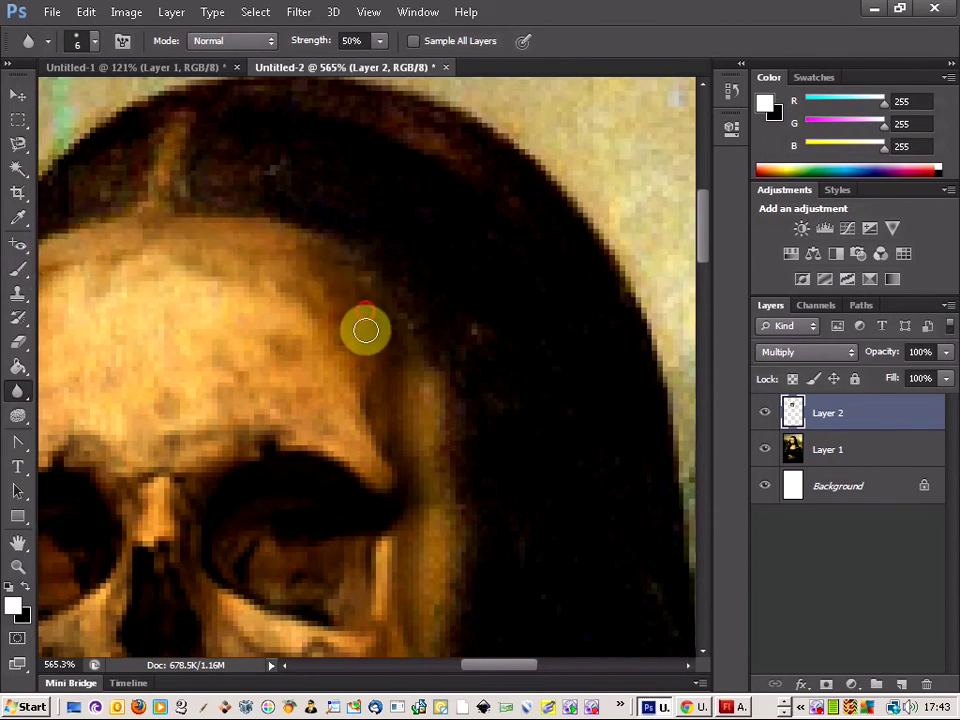
scroll(366, 331, down, 6)
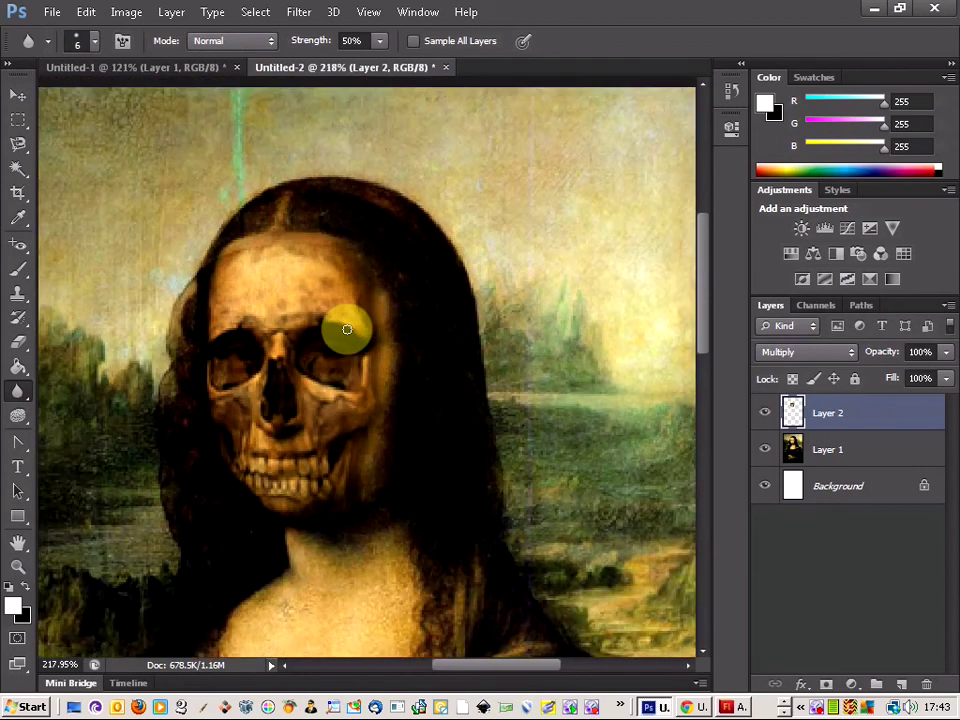
scroll(347, 329, down, 3)
scroll(347, 329, up, 2)
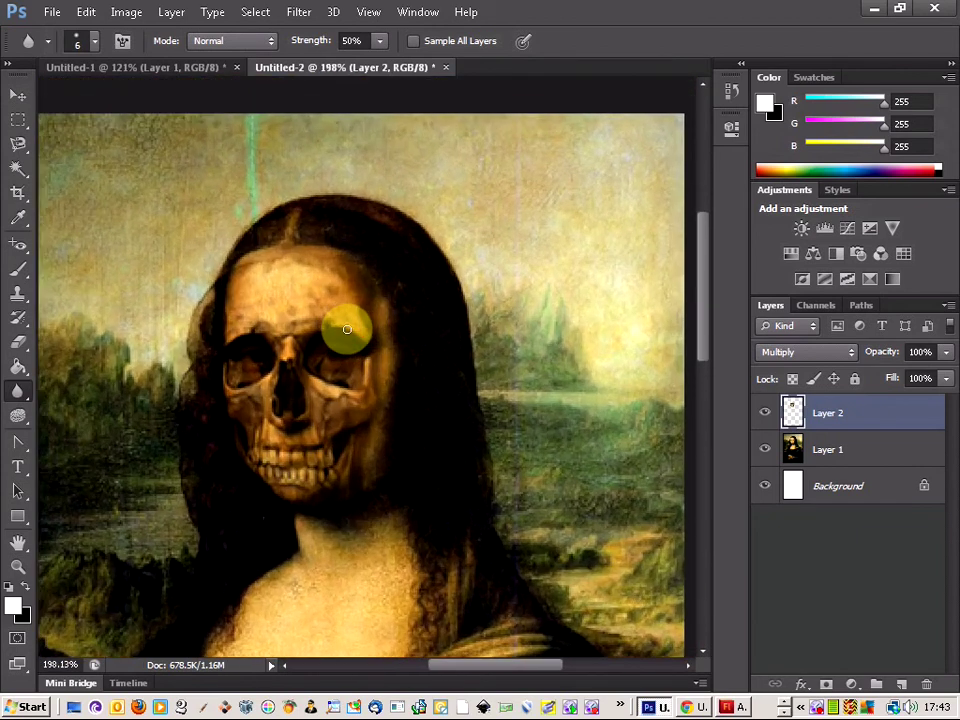
scroll(347, 329, up, 4)
scroll(386, 360, down, 2)
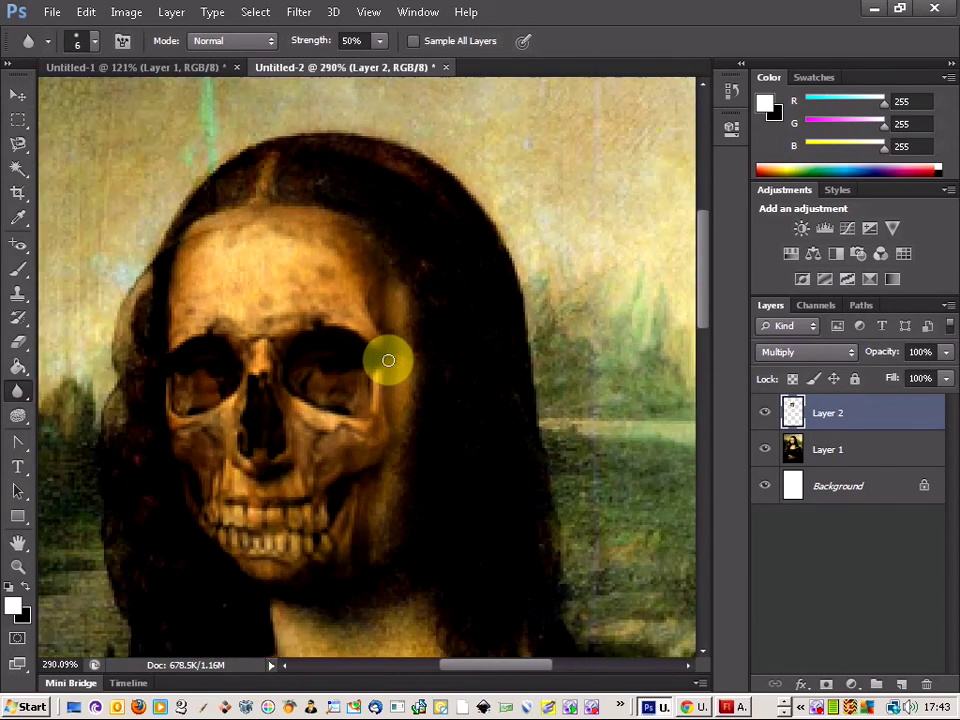
Blur the skull's upper-left forehead corner and continue softening across the forehead to the right temple.
drag(209, 232, 194, 234)
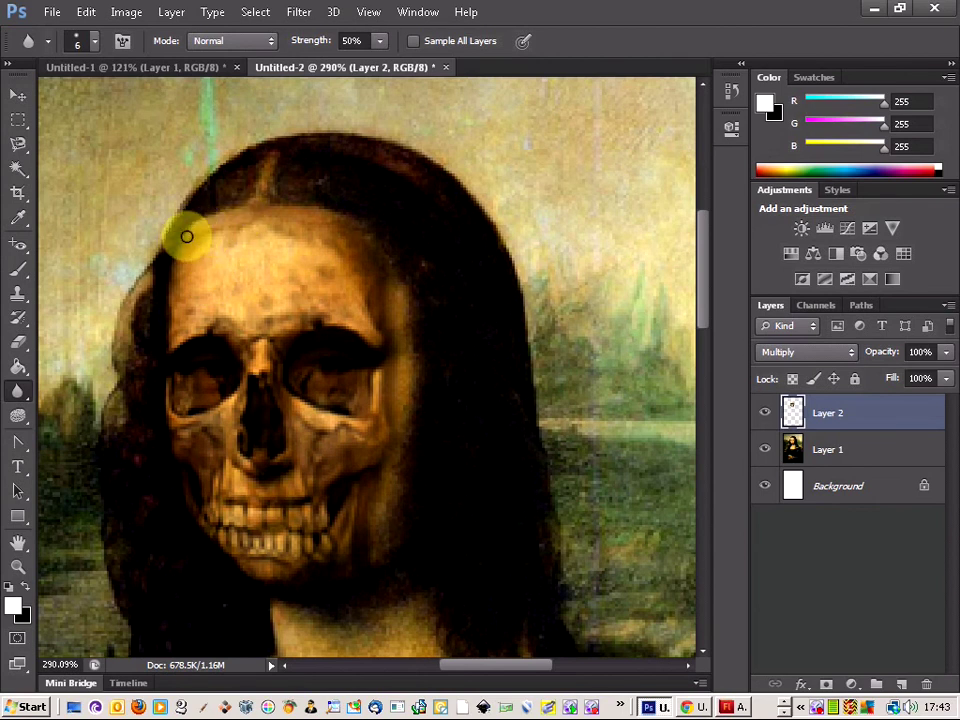
mouse_move(248, 222)
mouse_down()
mouse_move(290, 259)
mouse_move(335, 267)
mouse_move(270, 268)
mouse_move(342, 263)
mouse_move(390, 277)
mouse_move(367, 301)
mouse_up()
scroll(367, 301, down, 1)
scroll(367, 301, up, 1)
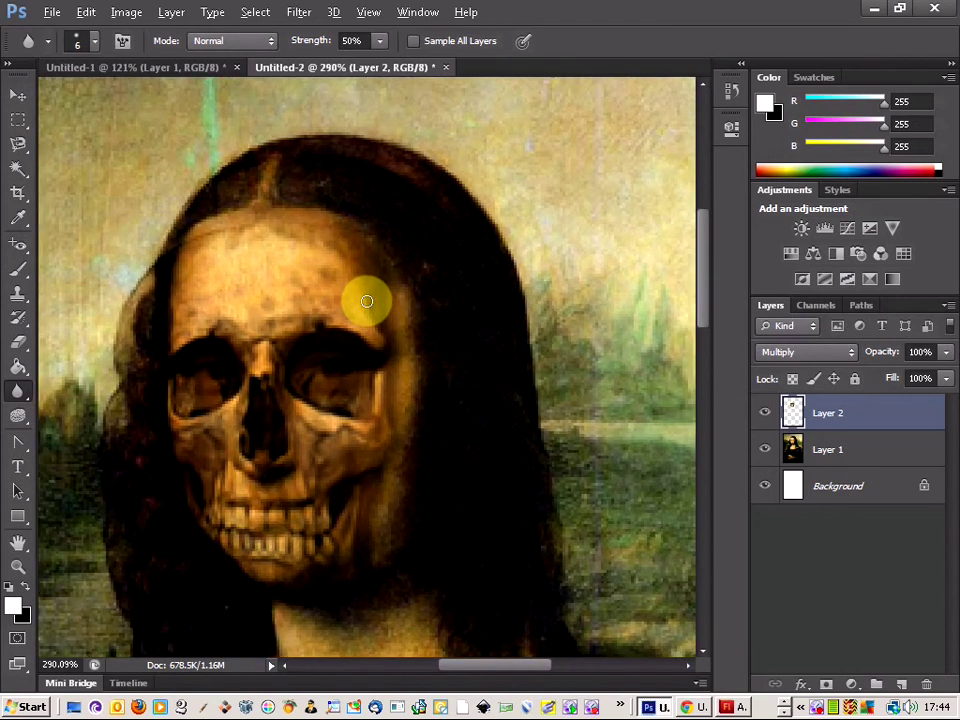
Combine the skull layer, the painting layer and the background into one single background layer.
mouse_move(869, 456)
mouse_down()
mouse_move(882, 426)
mouse_move(884, 457)
mouse_up()
shift+click(884, 457)
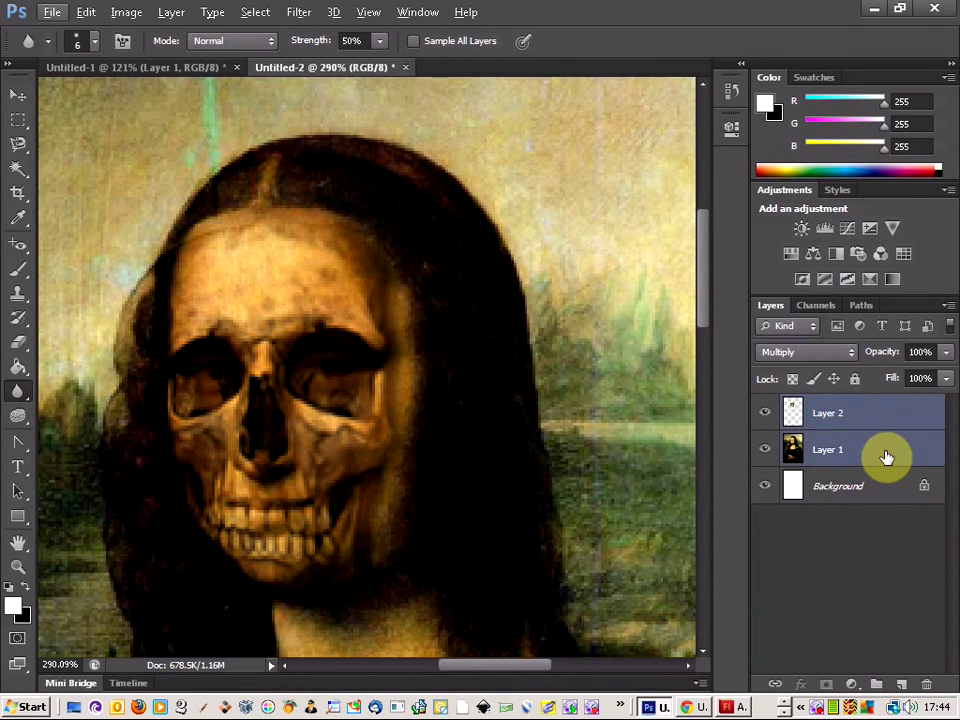
right_click(886, 457)
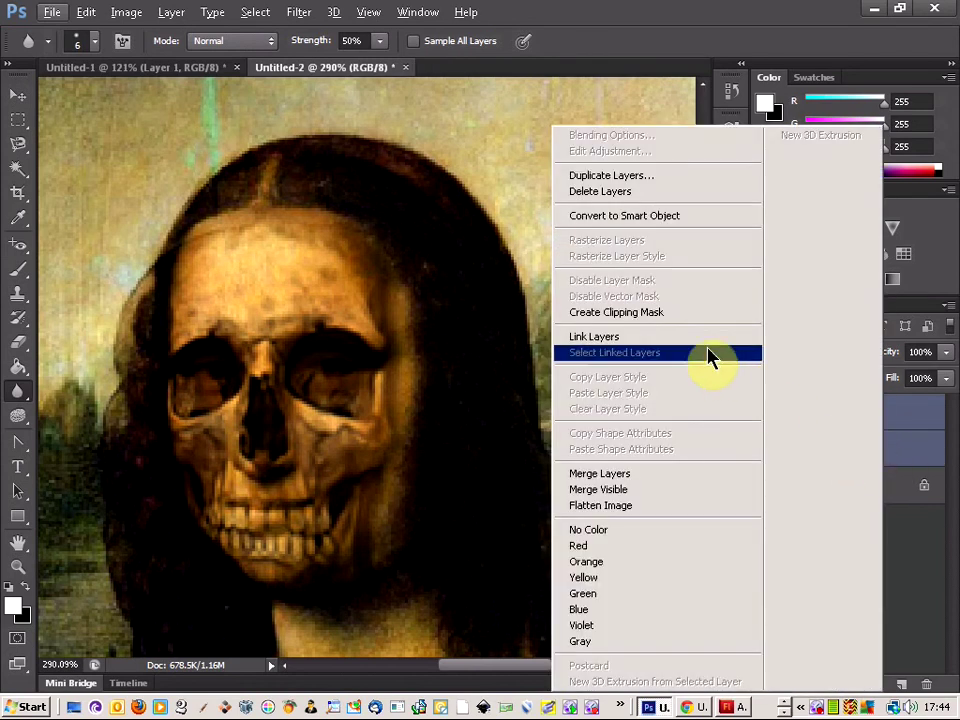
click(686, 499)
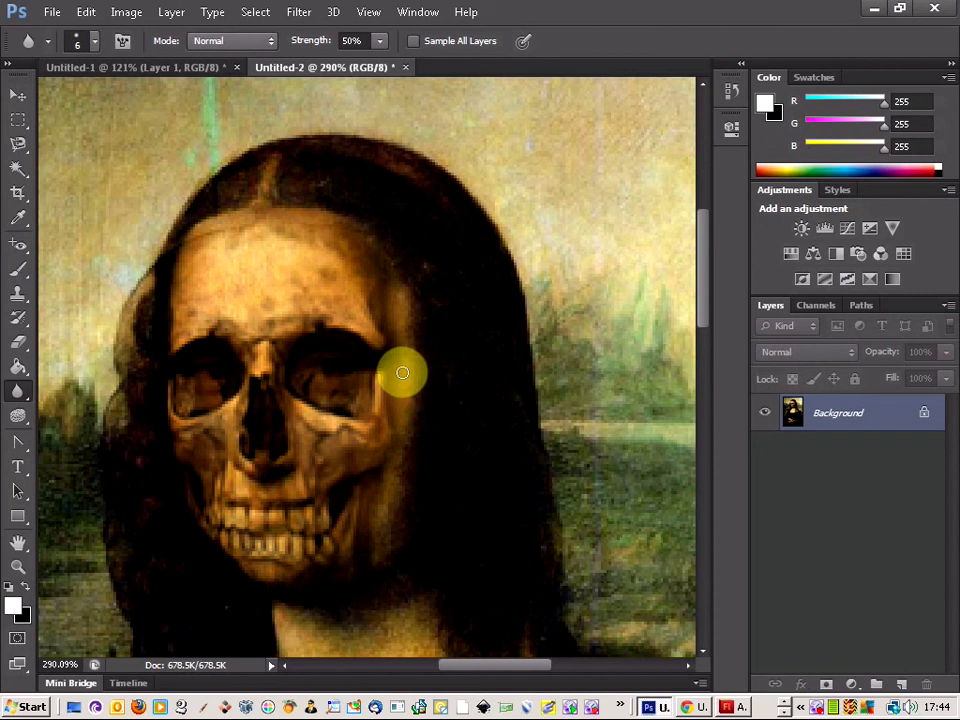
Blur the seam between the skull and the face's right side on the merged image, from temple to jaw.
scroll(395, 340, up, 3)
click(411, 385)
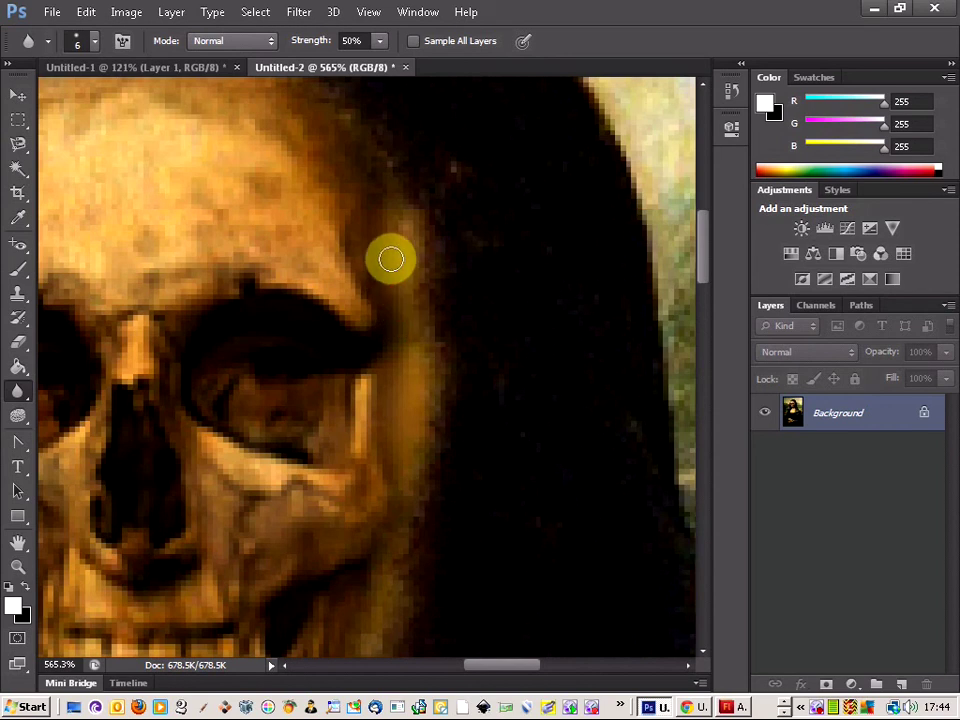
scroll(386, 391, down, 5)
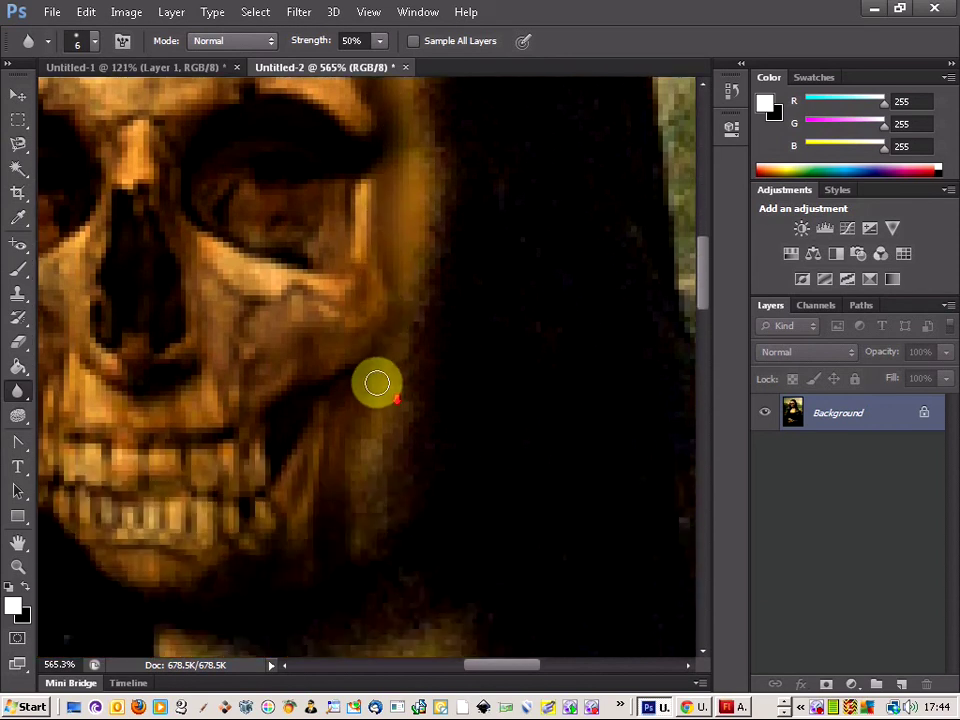
scroll(364, 435, up, 9)
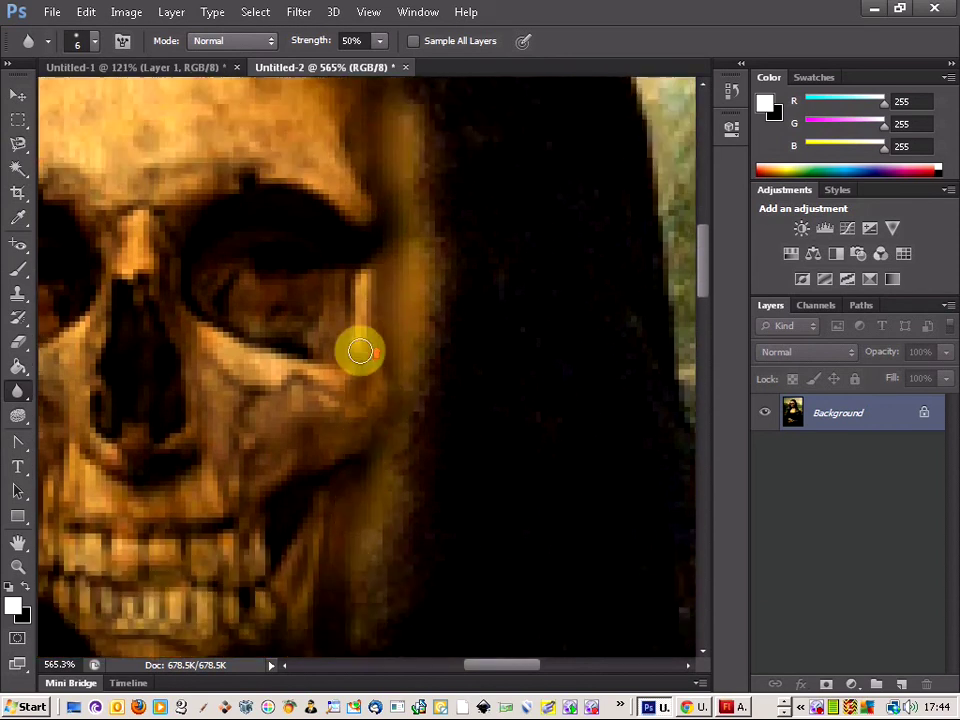
scroll(302, 341, up, 2)
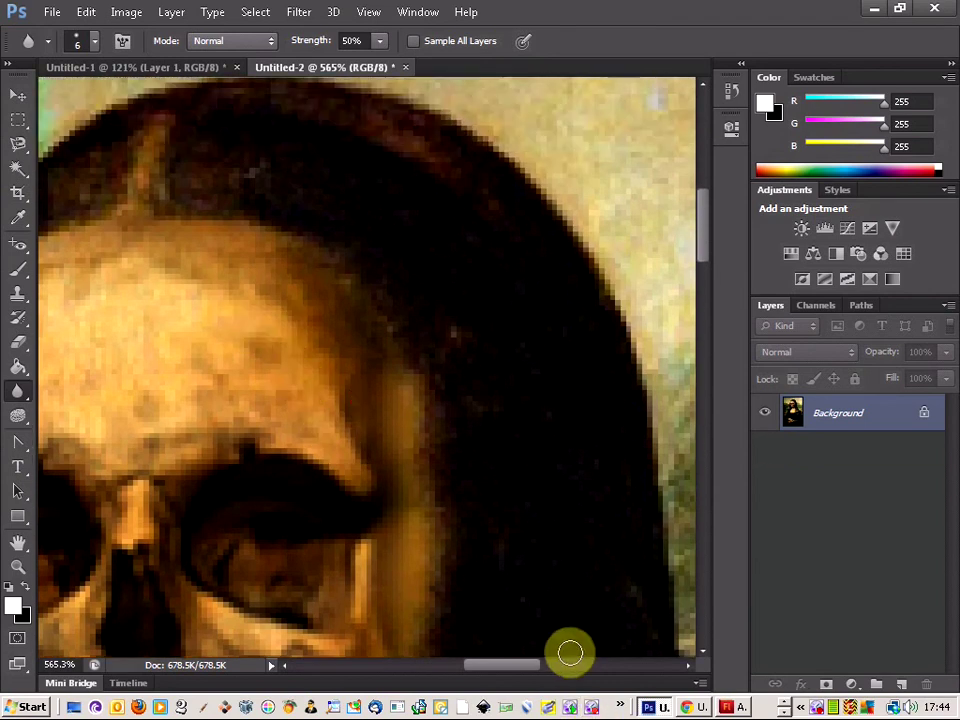
Blur the merged image's hairline edge across the top of the forehead and check the blend on the whole head.
drag(533, 668, 511, 668)
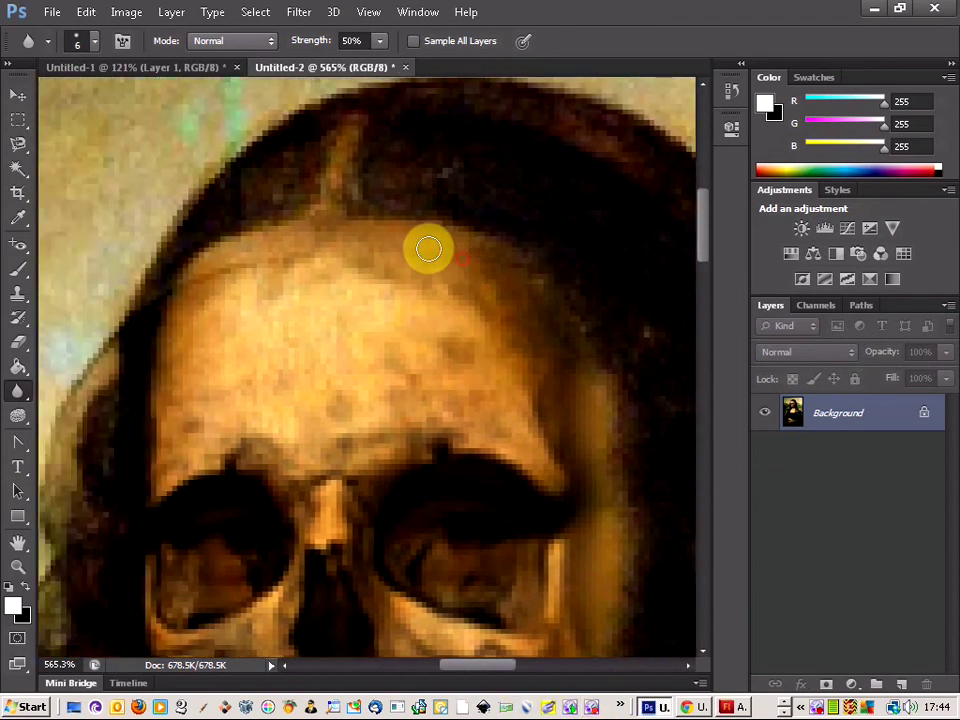
click(293, 249)
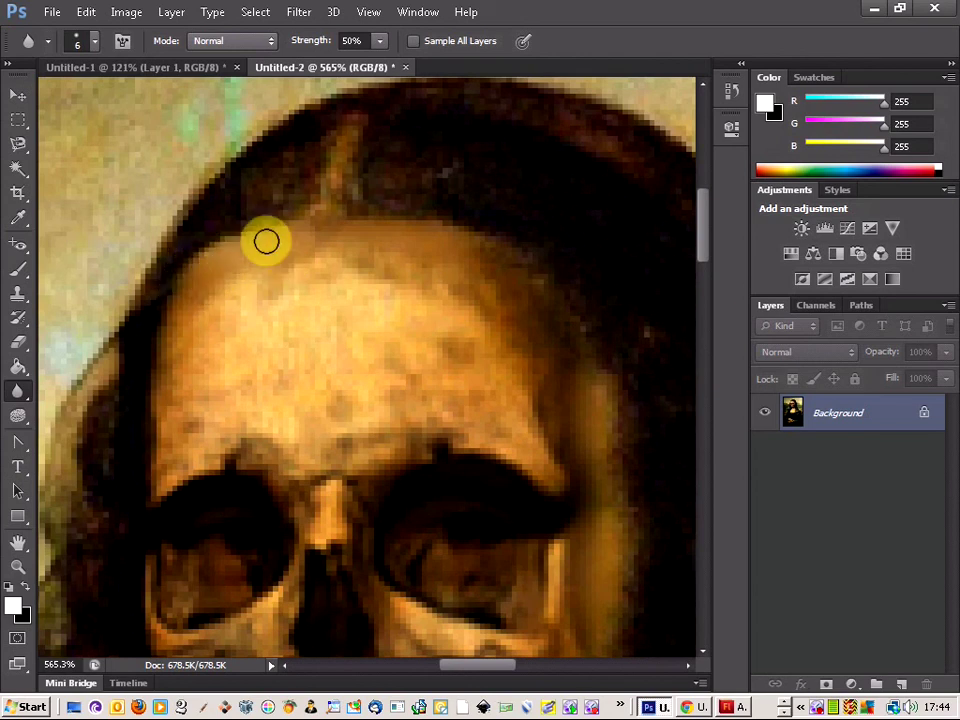
scroll(467, 310, down, 1)
scroll(481, 315, down, 5)
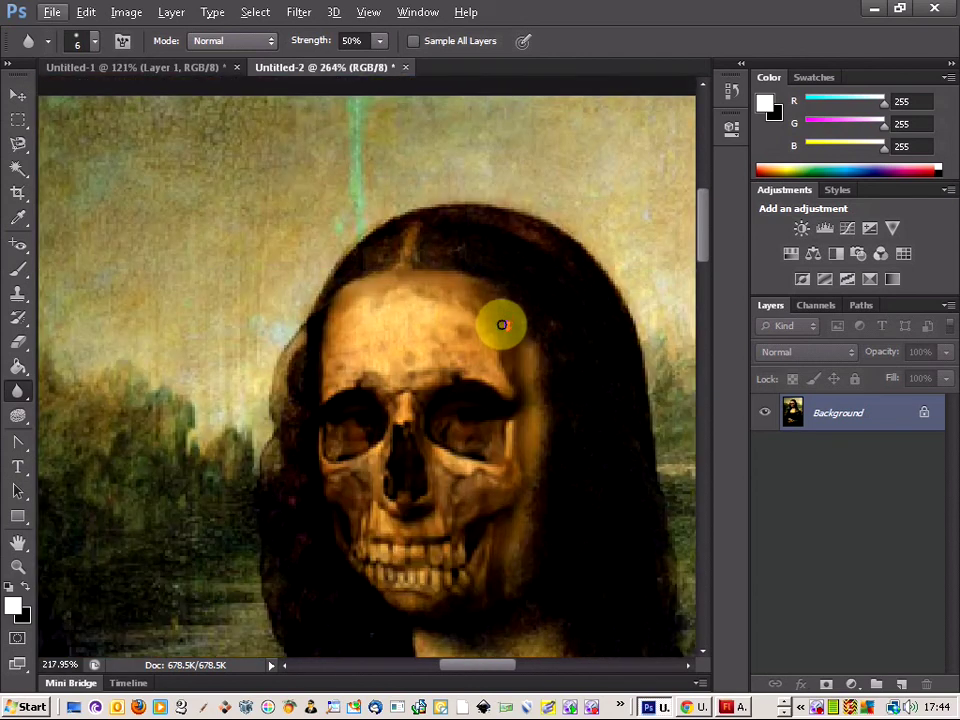
scroll(588, 399, up, 2)
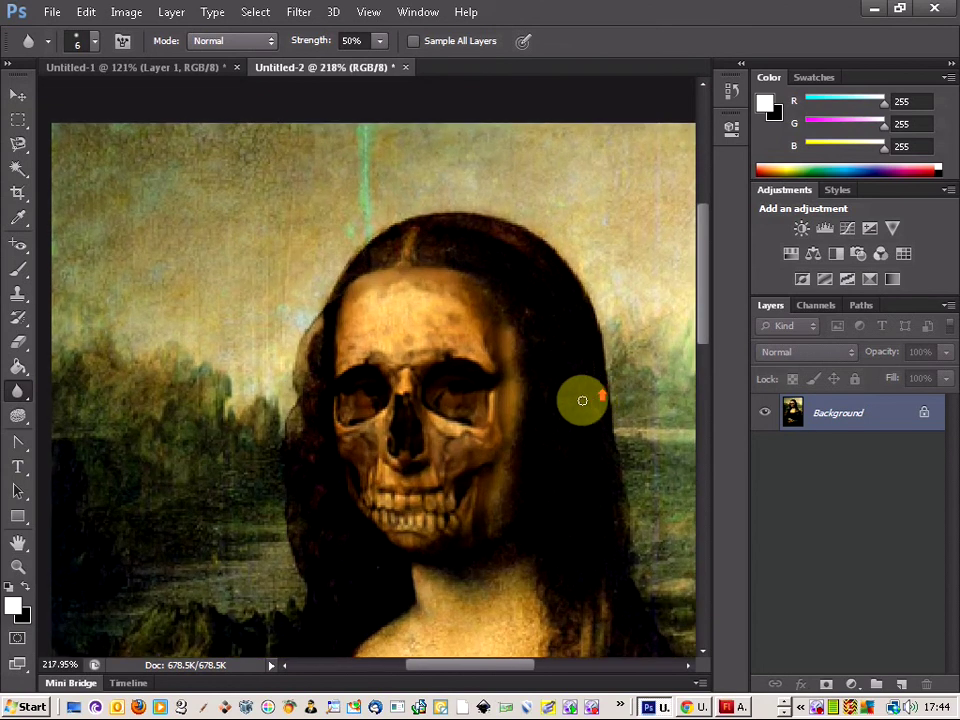
scroll(585, 396, down, 5)
scroll(540, 390, up, 3)
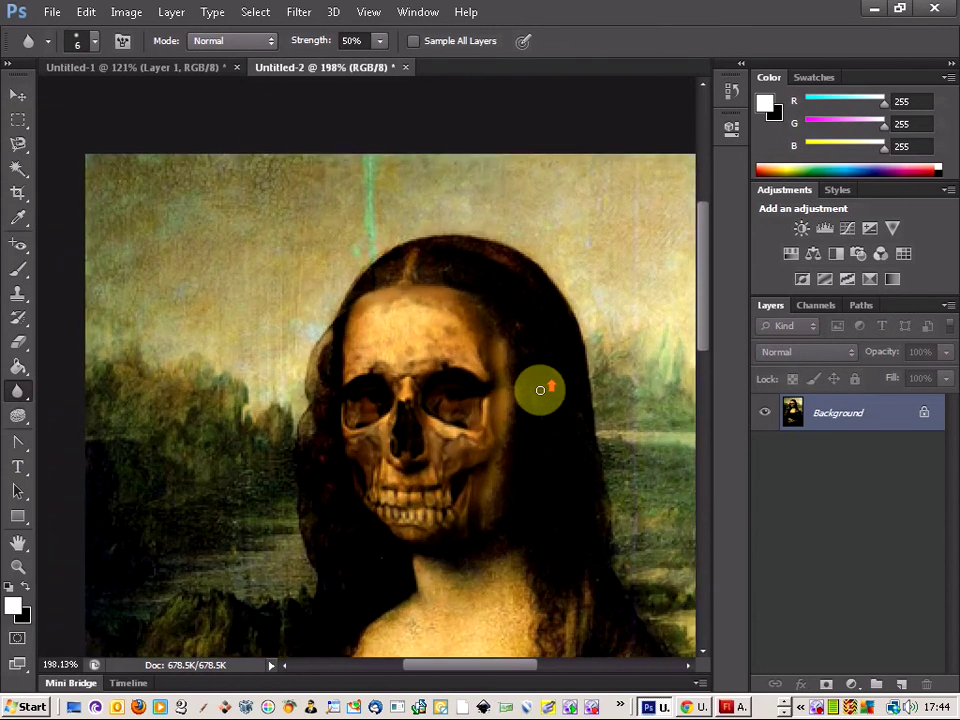
Paint the upper parts of both eye sockets black with a 15 px brush at 100% opacity and review the whole picture.
scroll(436, 410, up, 5)
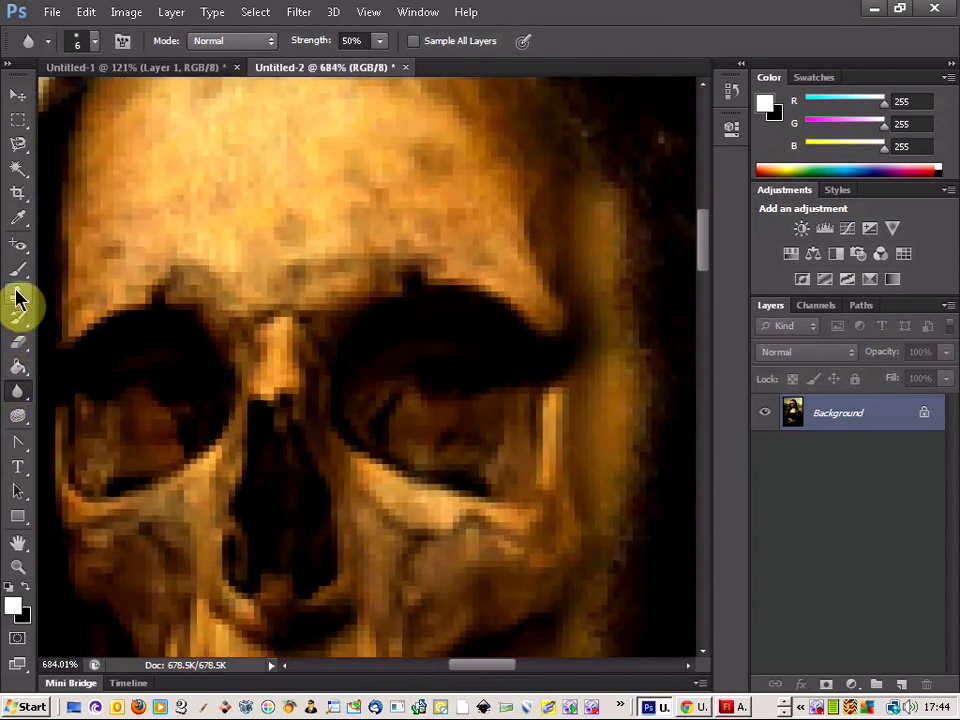
right_click(14, 276)
click(90, 266)
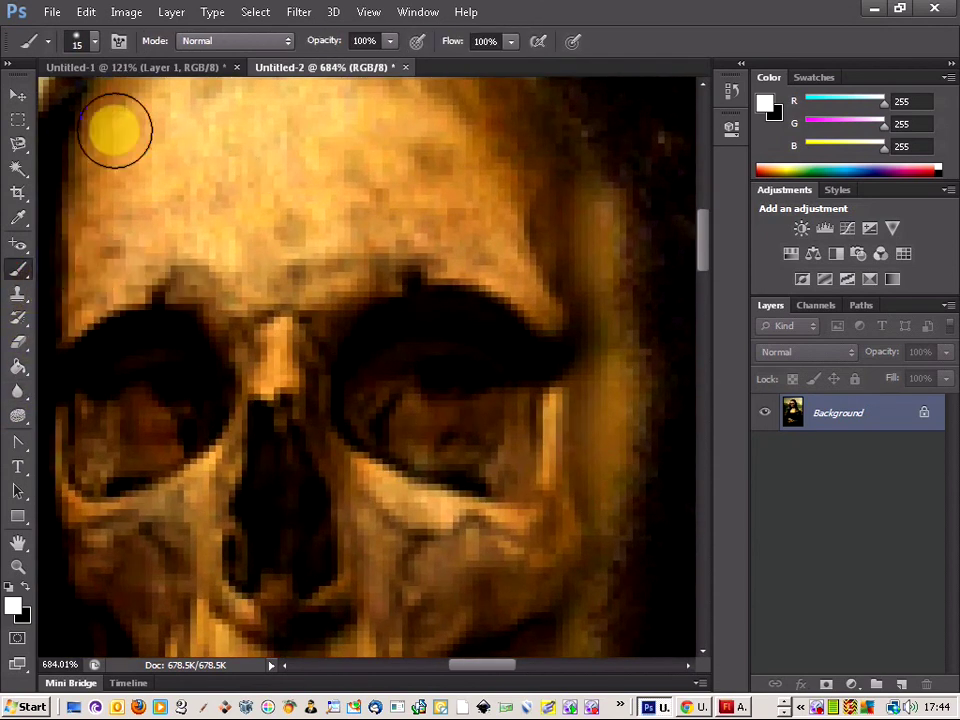
click(26, 589)
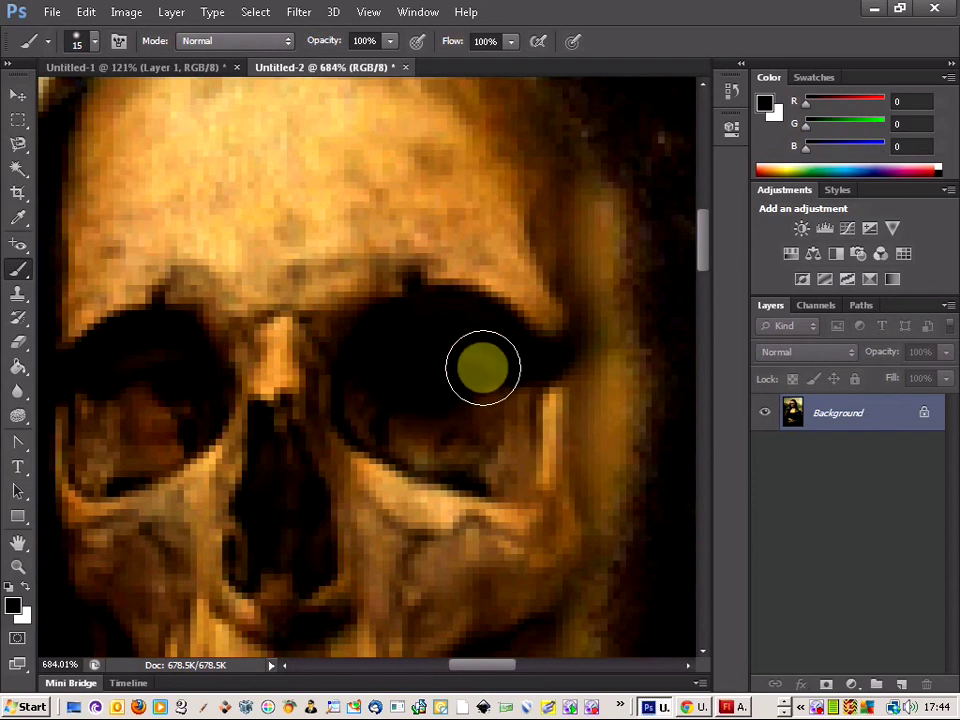
click(177, 391)
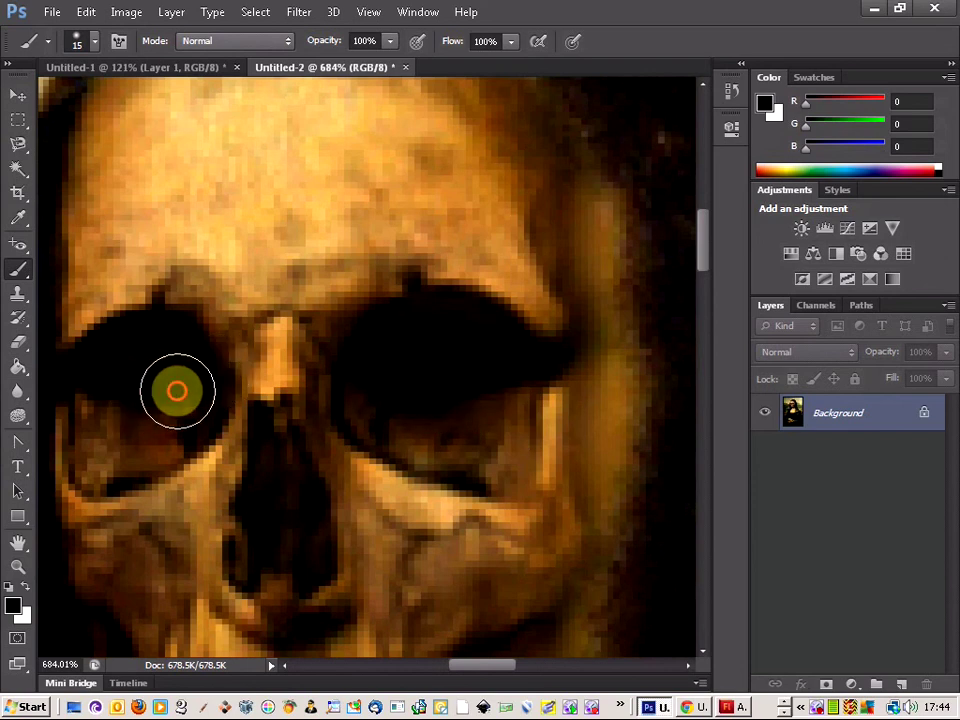
click(156, 371)
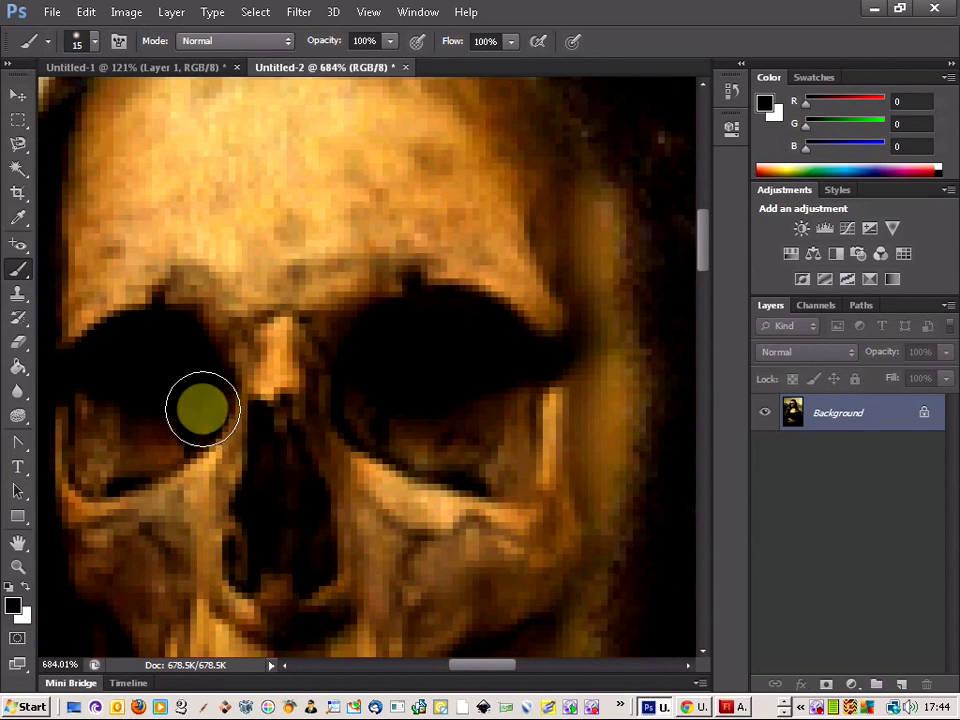
scroll(181, 385, down, 8)
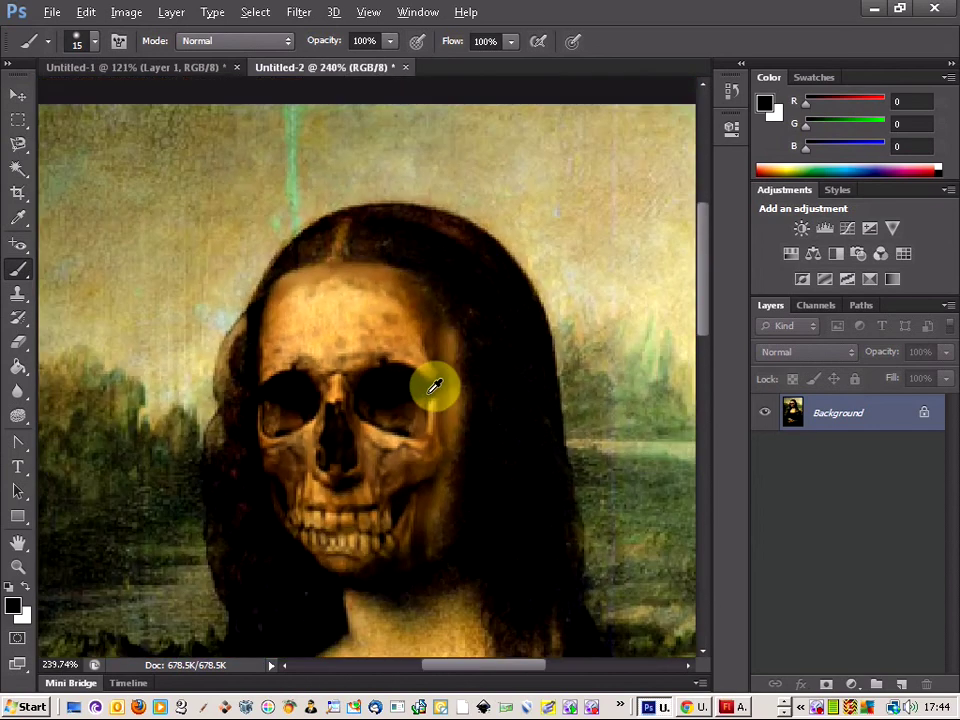
scroll(455, 370, down, 3)
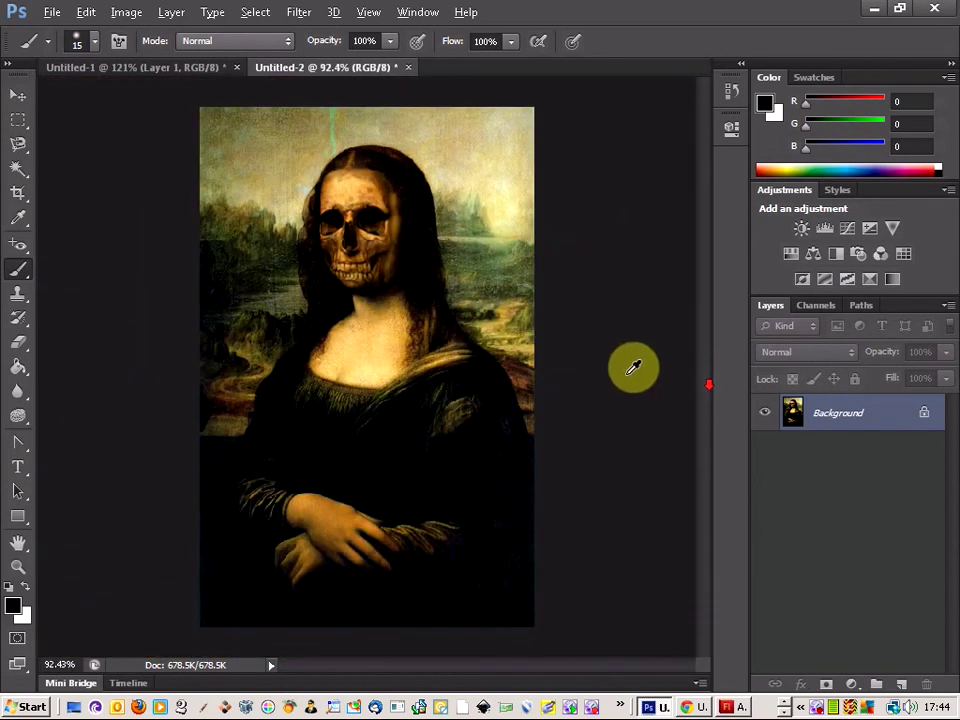